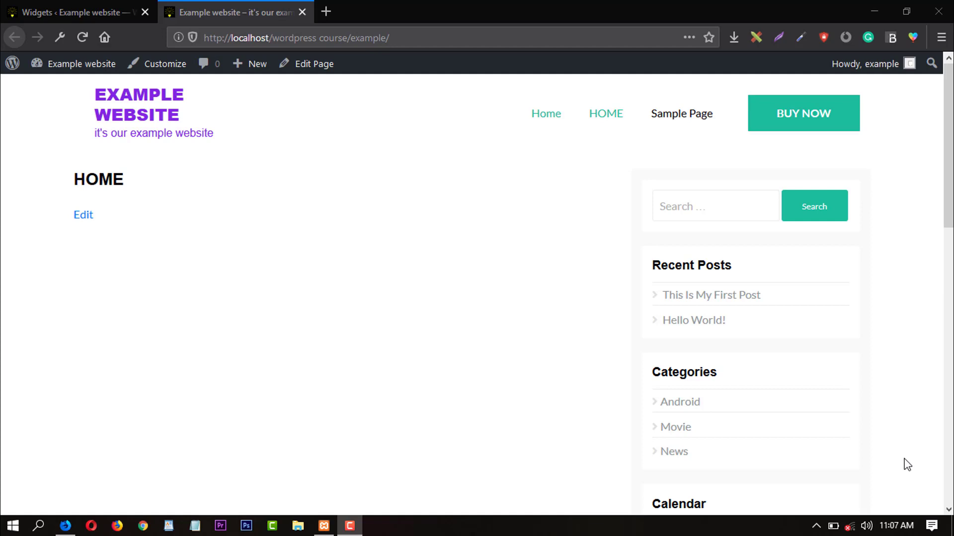
# Review the site's front page from header to footer, including its heading, navigation menu and sidebar widgets
pyautogui.click(187, 7)
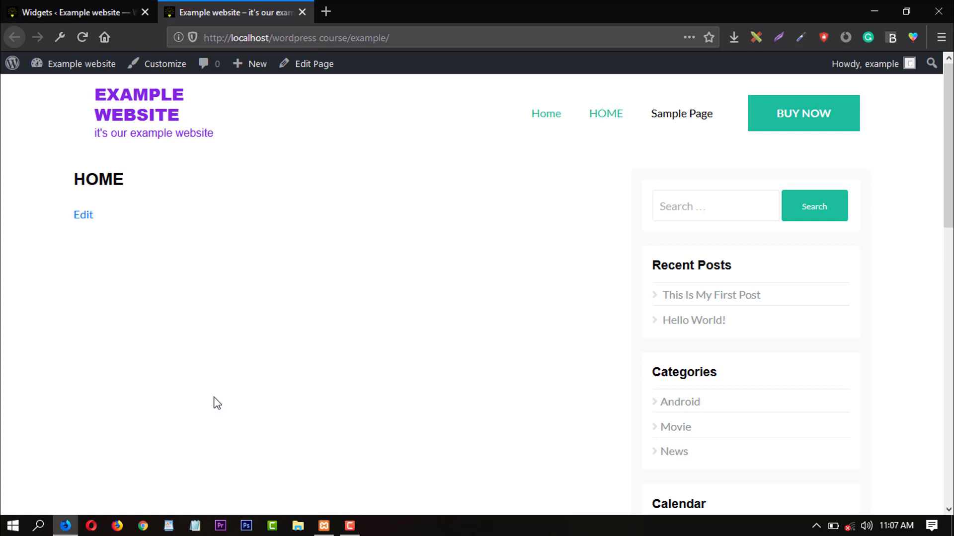
pyautogui.scroll(-10, 568, 305)
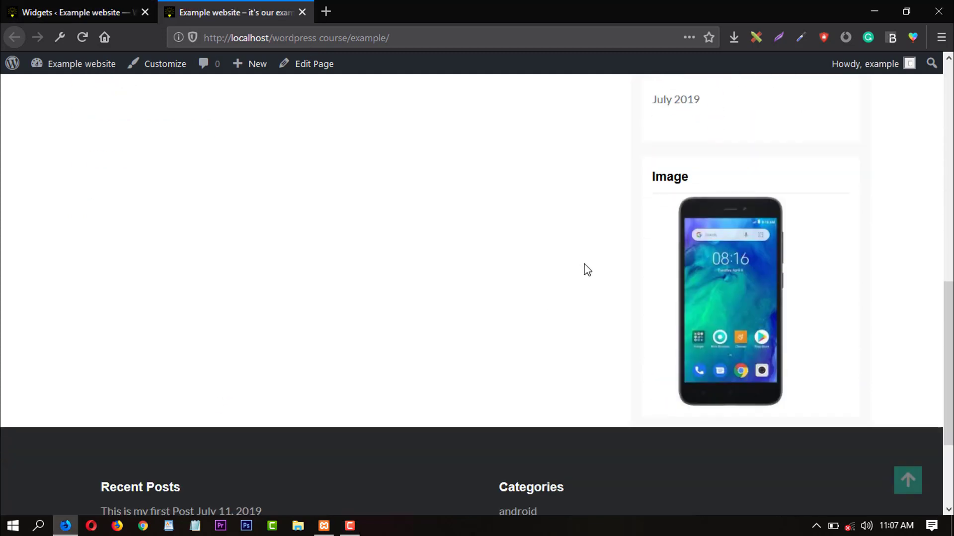
pyautogui.scroll(-3, 496, 319)
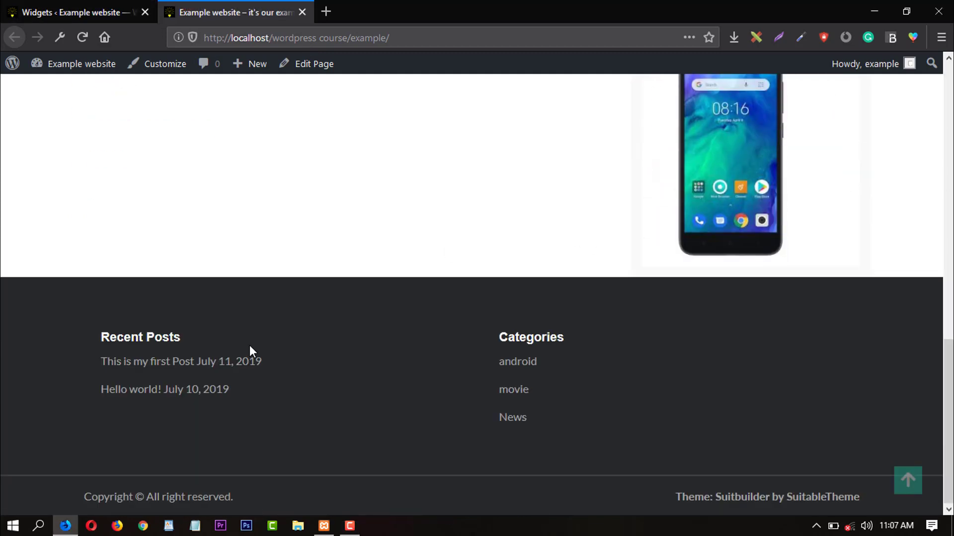
pyautogui.scroll(10, 565, 317)
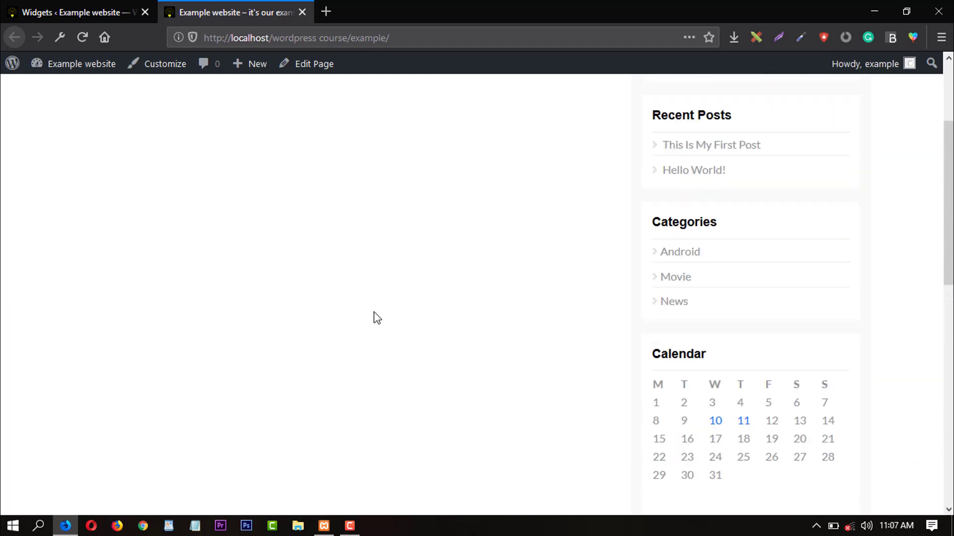
pyautogui.scroll(3, 134, 385)
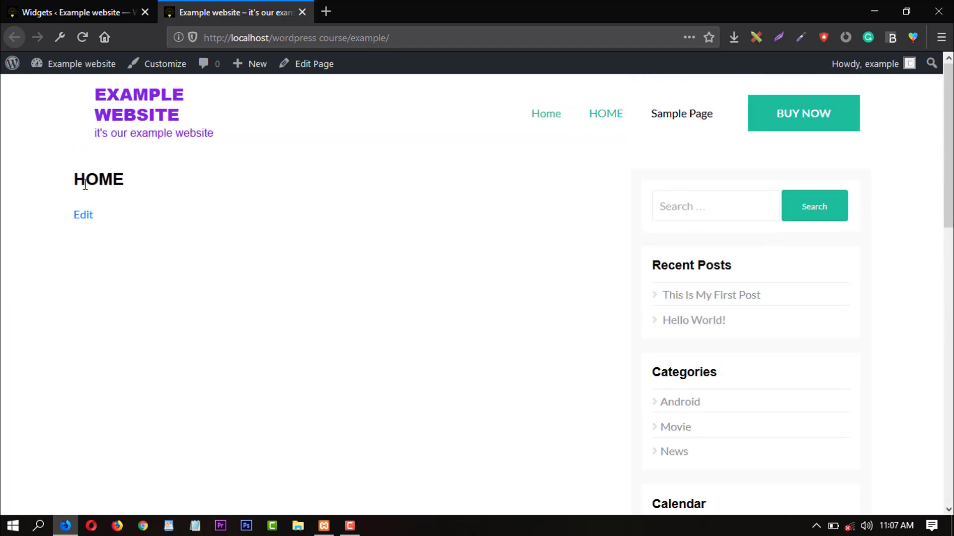
pyautogui.moveTo(78, 180); pyautogui.dragTo(151, 180)
pyautogui.click(150, 181)
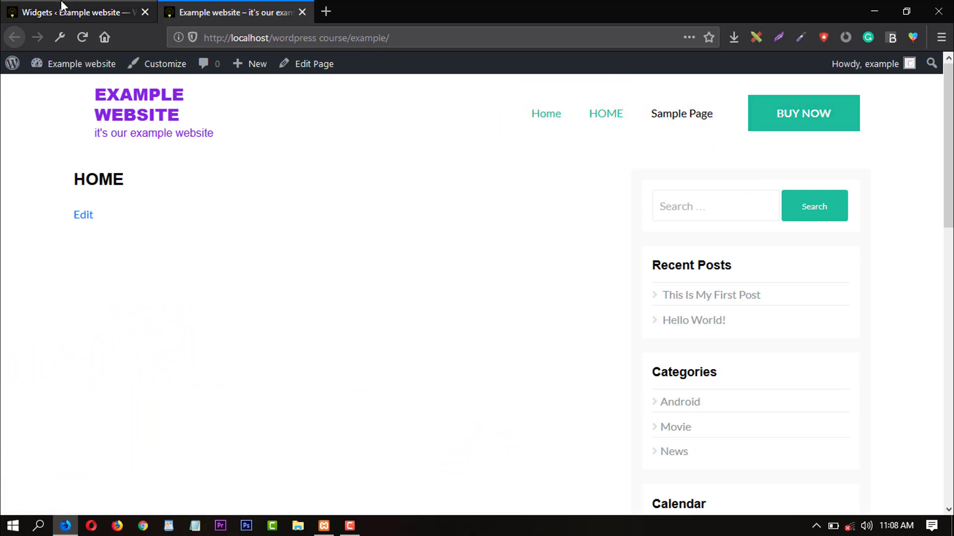
pyautogui.click(87, 7)
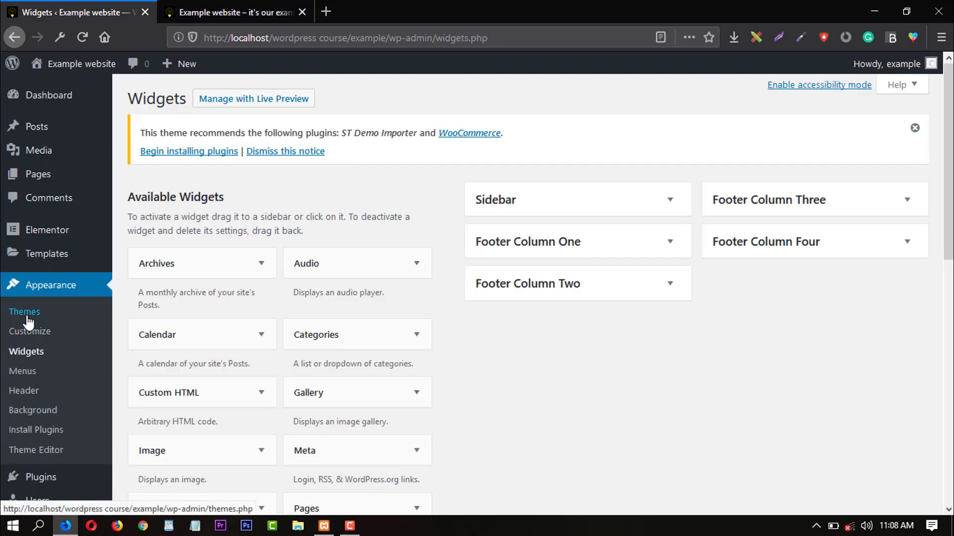
pyautogui.click(201, 11)
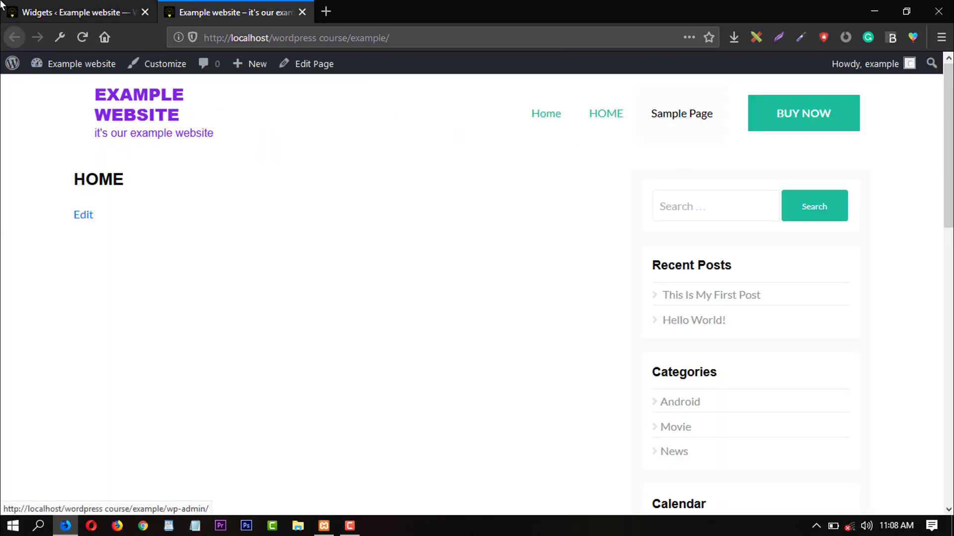
# Move the Sample Page and the Privacy Policy page to the trash in the site's page list
pyautogui.click(16, 6)
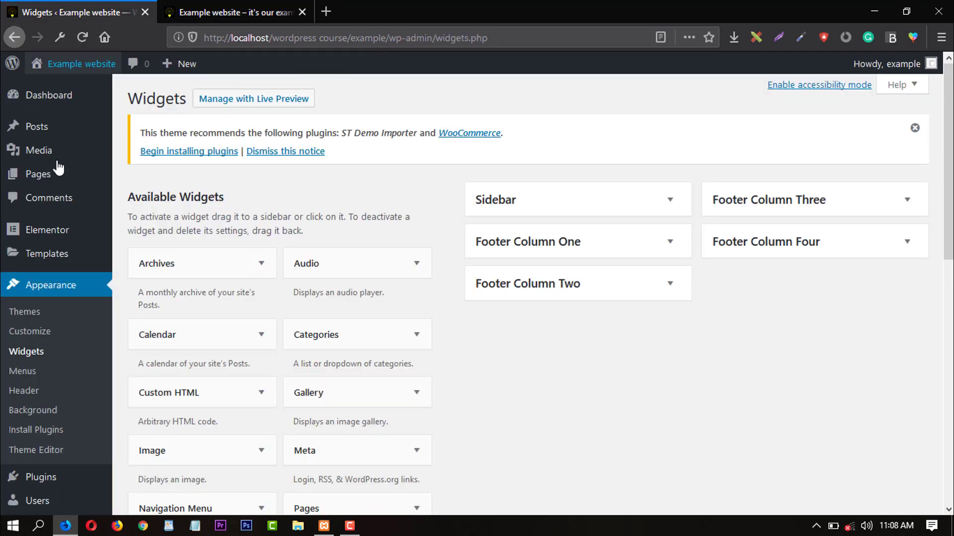
pyautogui.click(50, 186)
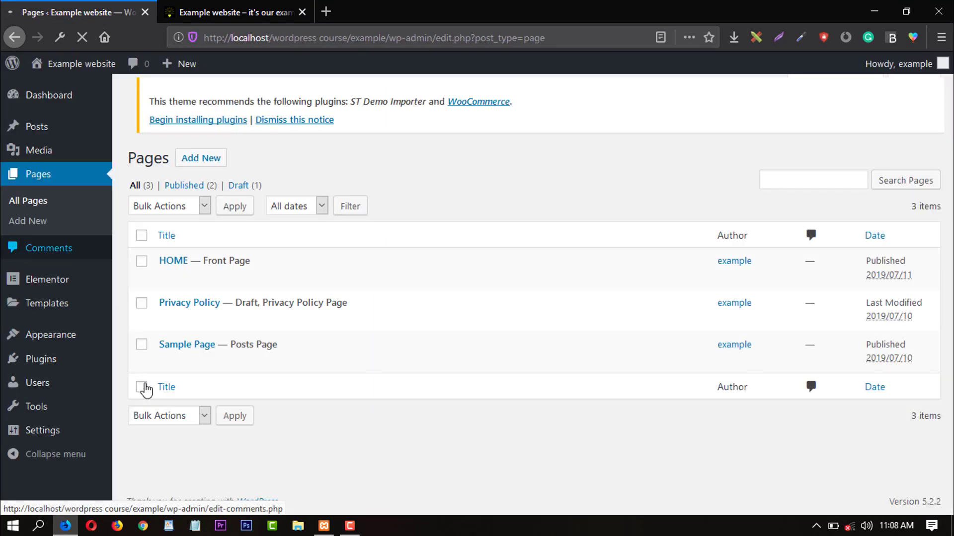
pyautogui.moveTo(204, 366)
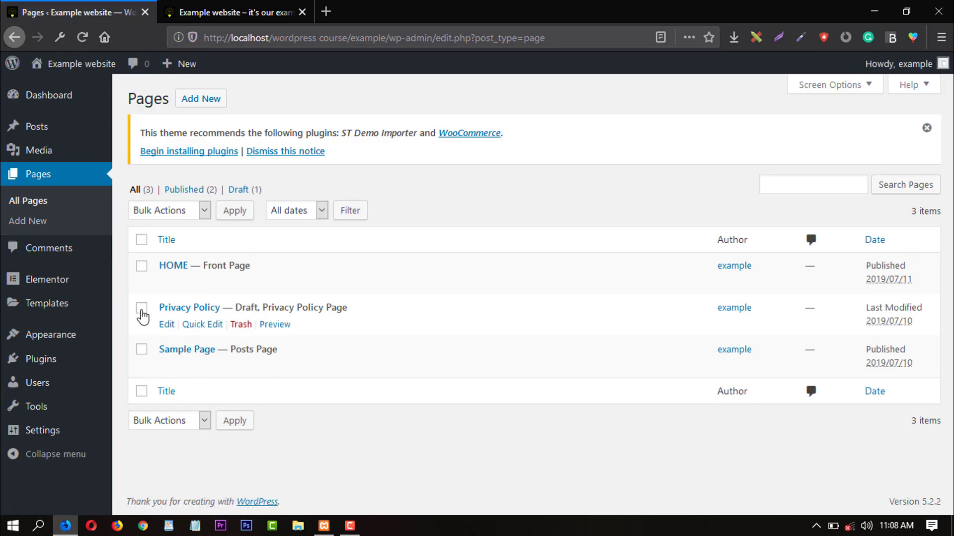
pyautogui.click(141, 309)
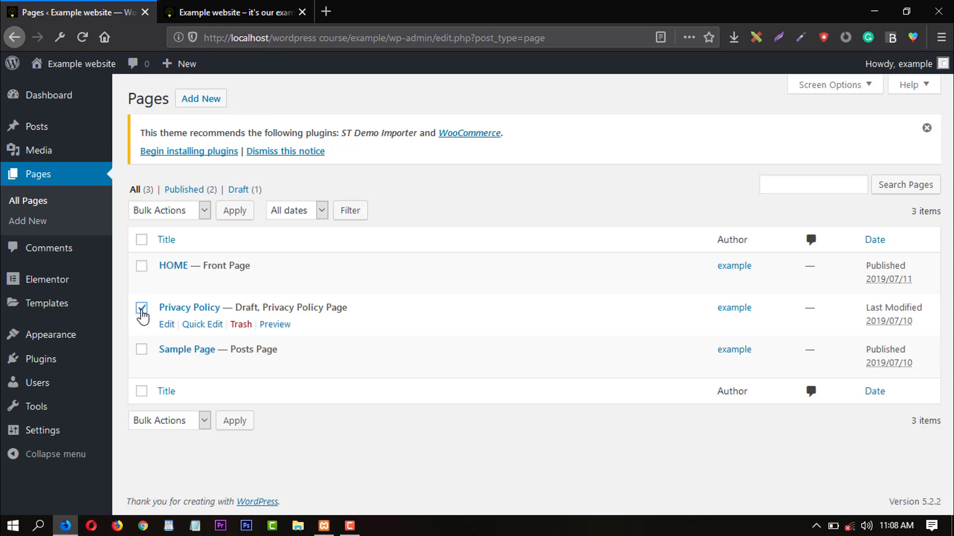
pyautogui.click(142, 350)
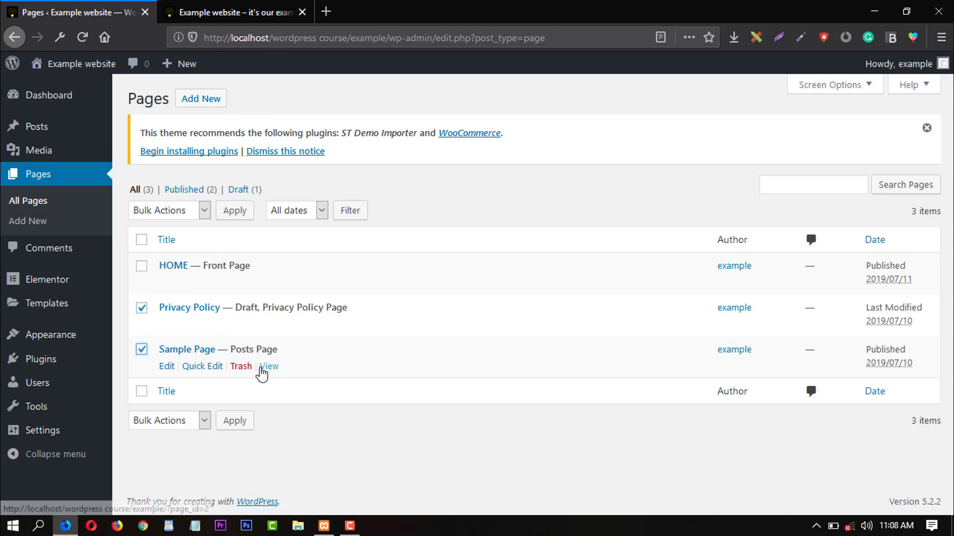
pyautogui.click(243, 368)
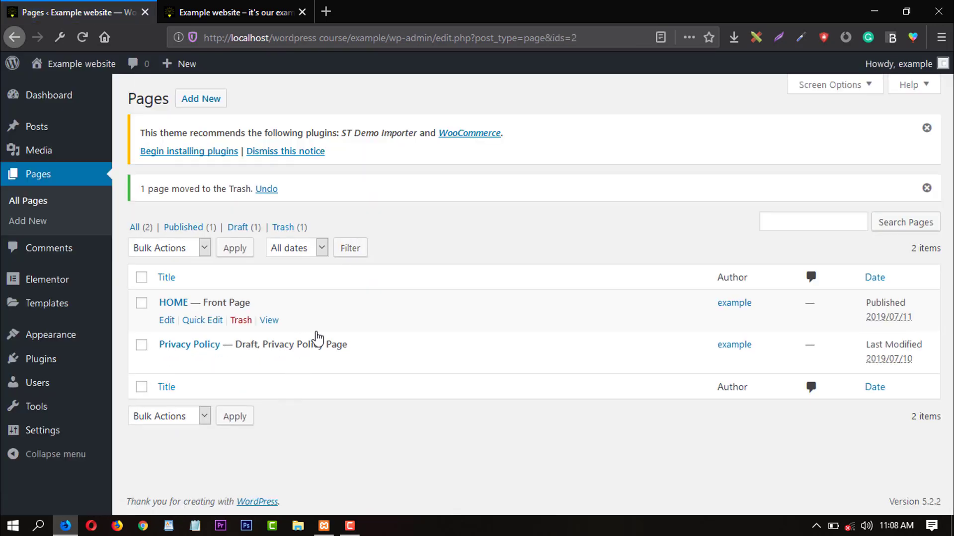
pyautogui.click(241, 364)
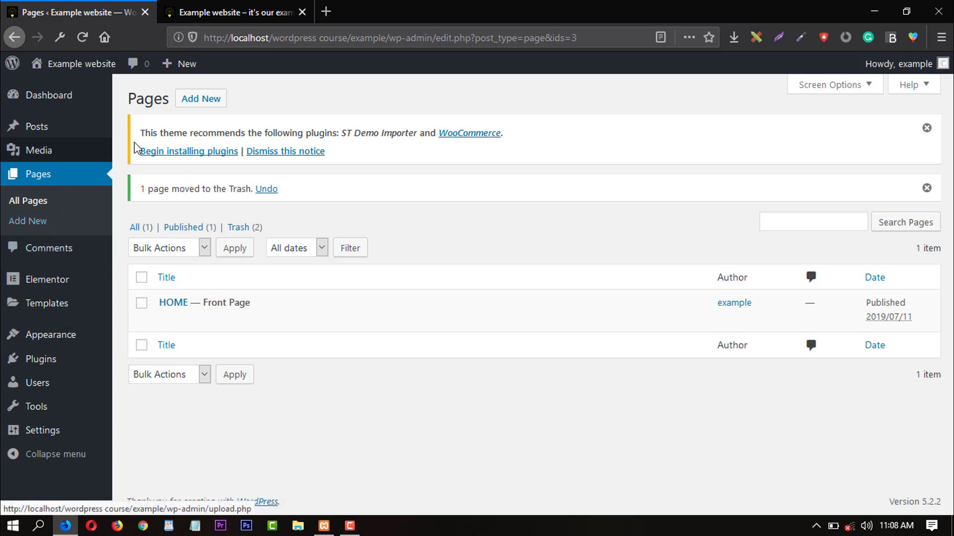
# Add a new page and title it ABOUT
pyautogui.click(202, 102)
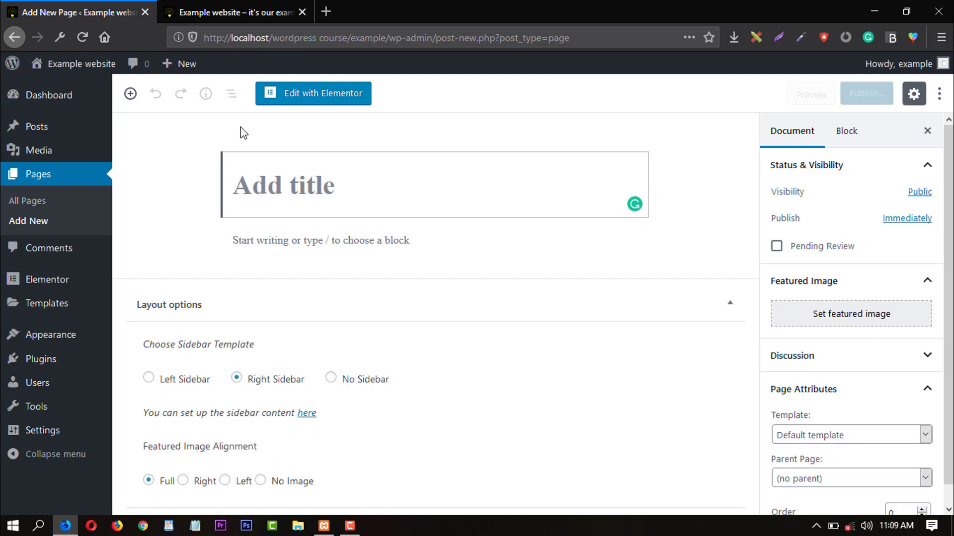
pyautogui.click(234, 12)
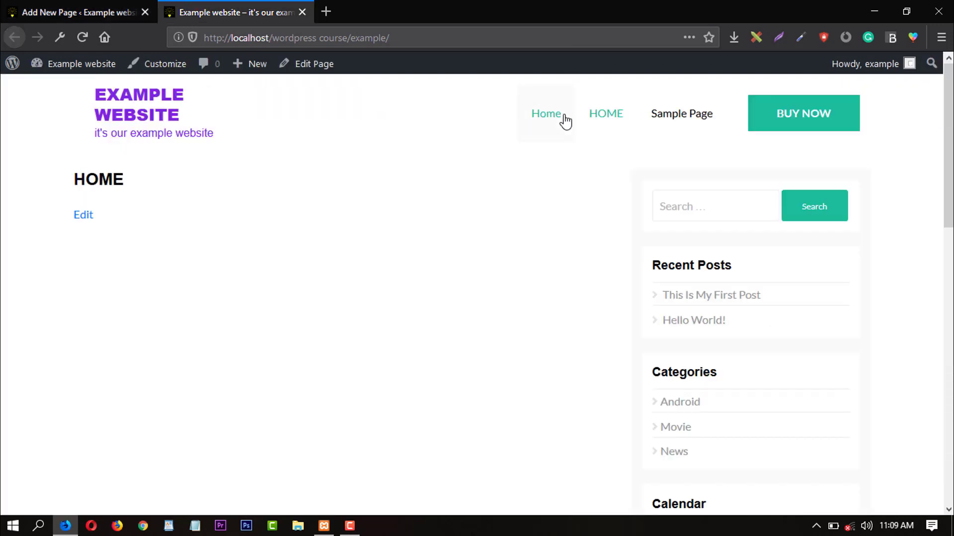
pyautogui.click(79, 12)
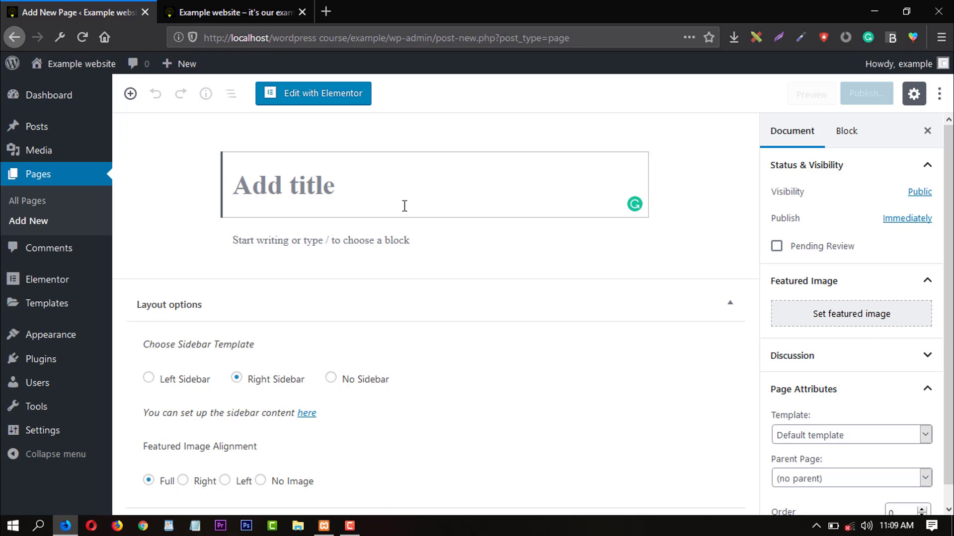
pyautogui.write(';')
pyautogui.press('BackSpace')
pyautogui.press('BackSpace')
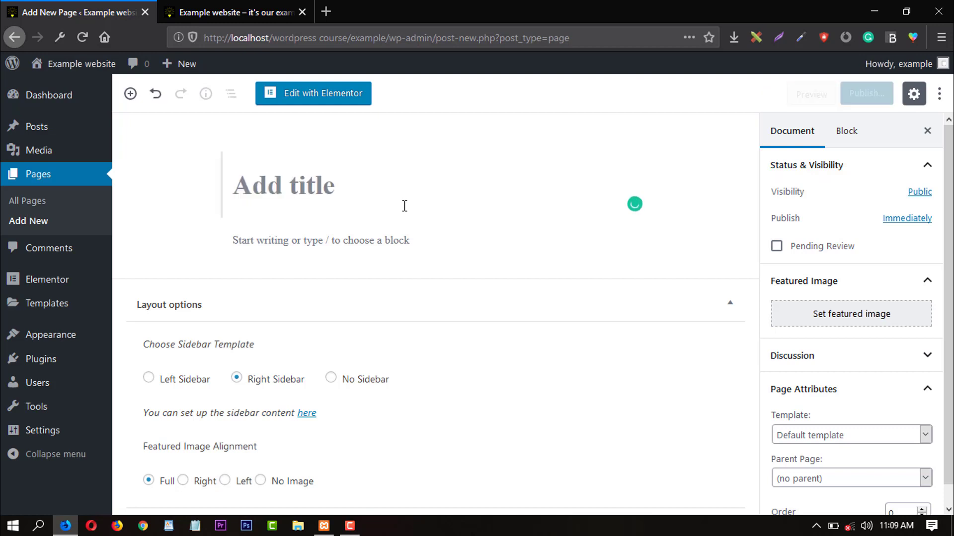
pyautogui.write('Abo')
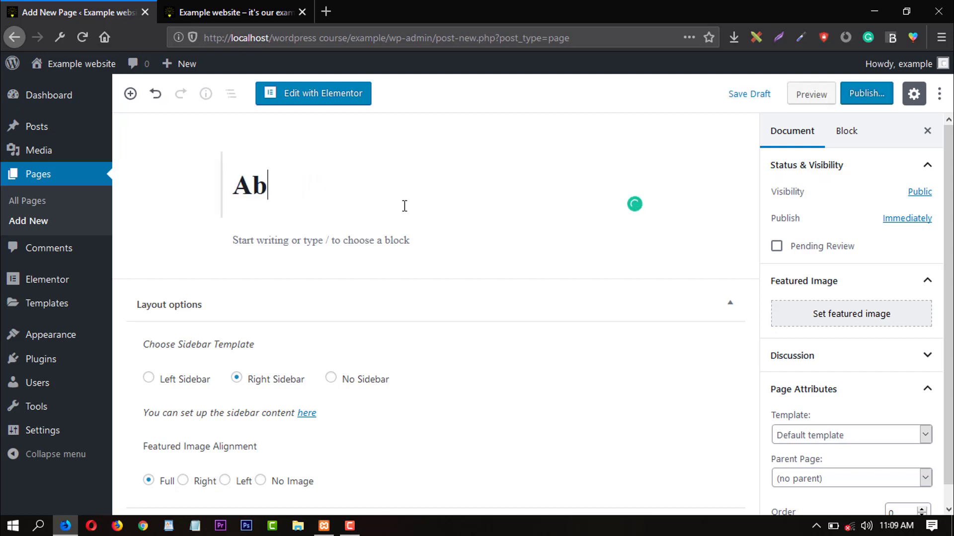
pyautogui.press('BackSpace')
pyautogui.press('BackSpace')
pyautogui.write('ABOUT')
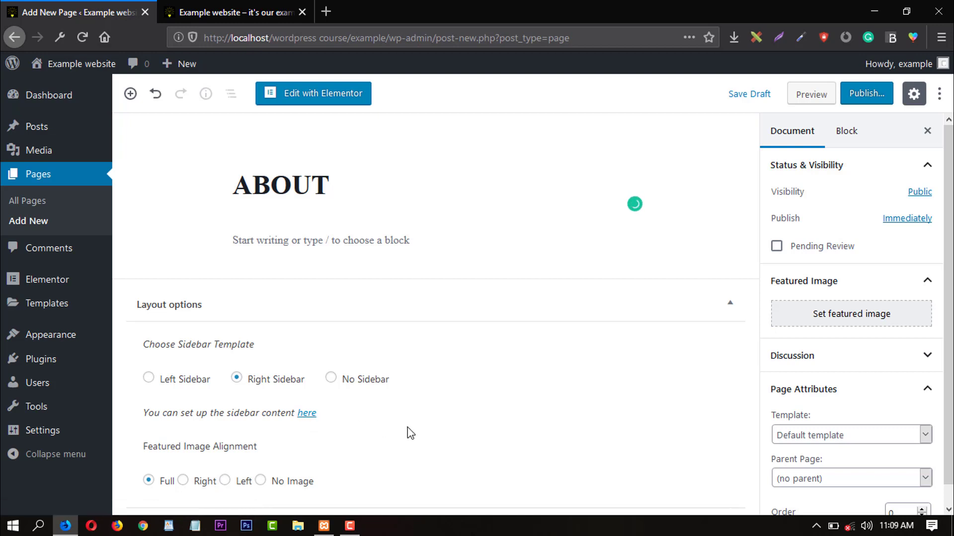
# Check the available page templates and publish the ABOUT page with the Default template
pyautogui.scroll(-1, 796, 424)
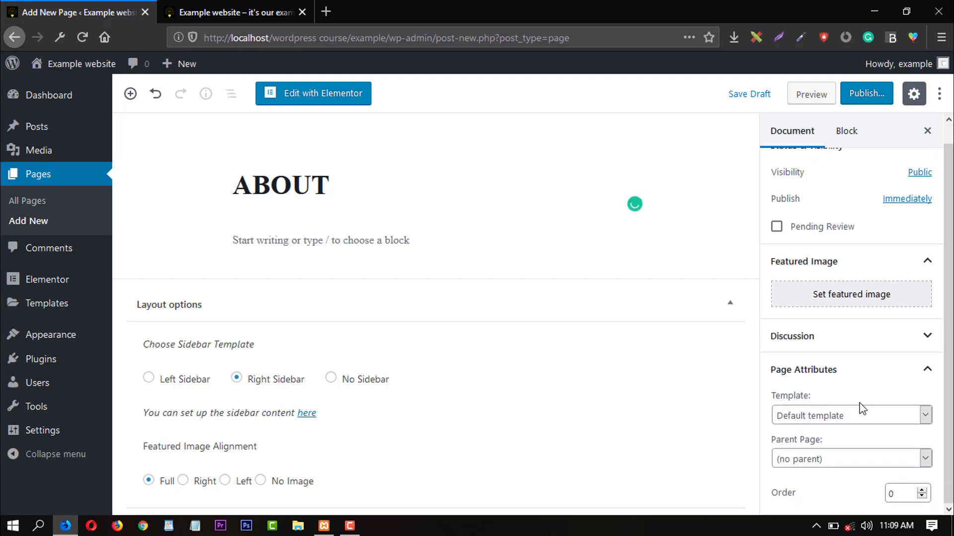
pyautogui.click(853, 415)
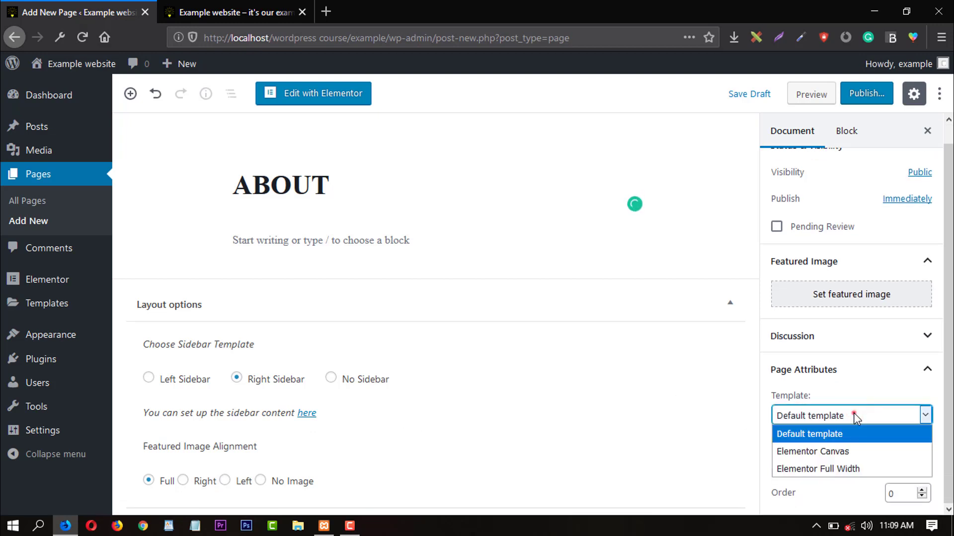
pyautogui.click(854, 414)
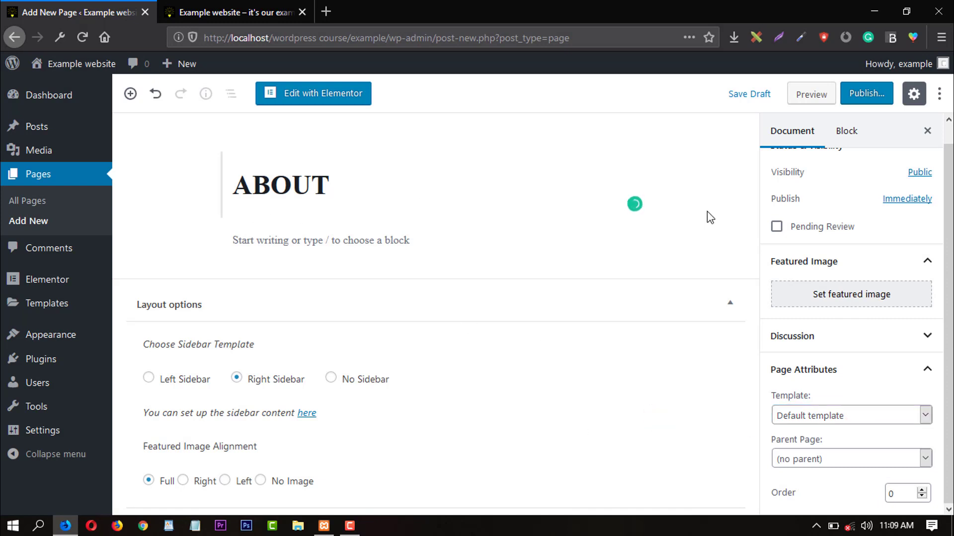
pyautogui.click(846, 98)
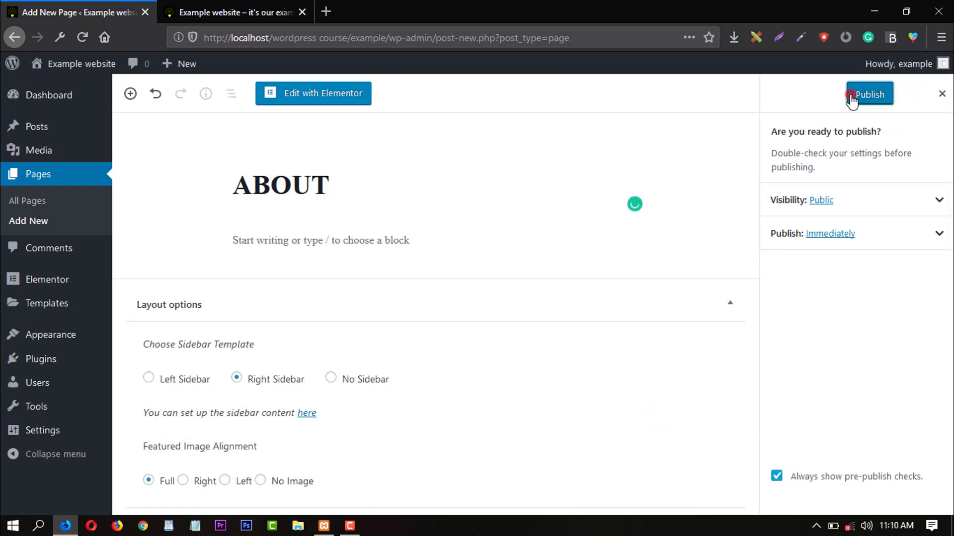
pyautogui.click(851, 96)
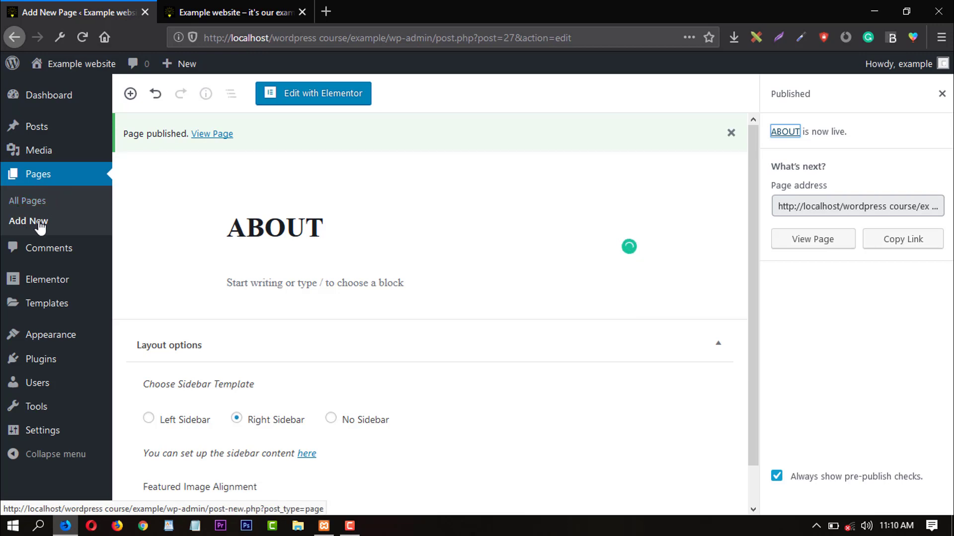
# Create another new page titled BLOG and publish it
pyautogui.click(42, 223)
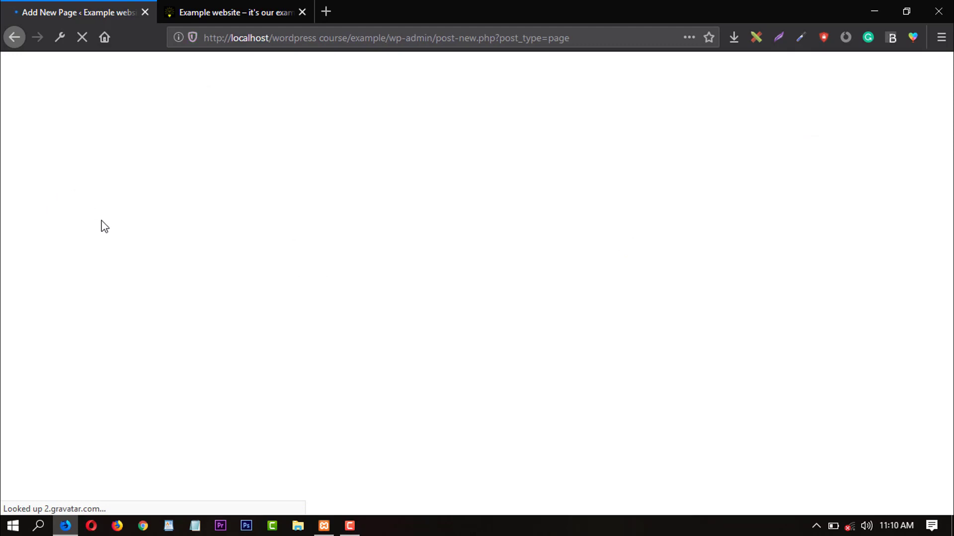
pyautogui.click(230, 192)
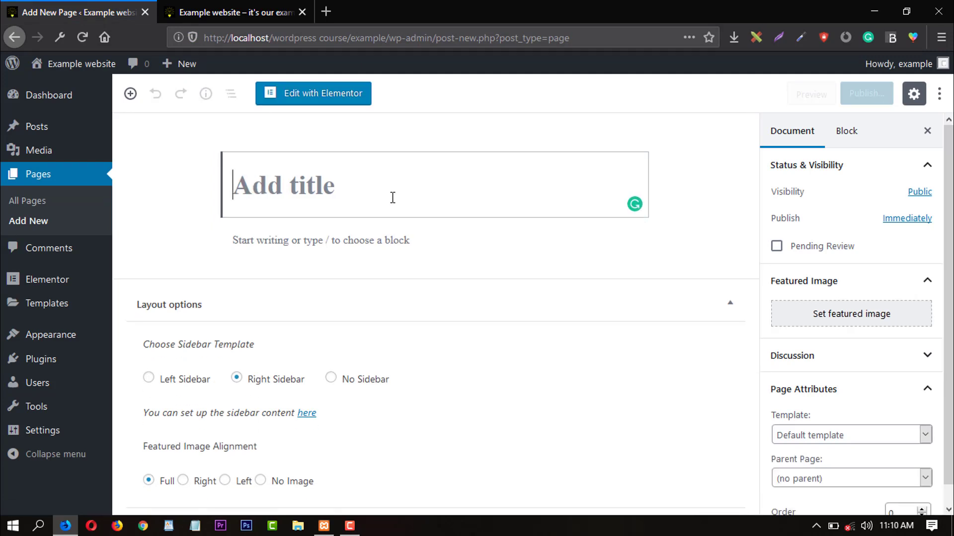
pyautogui.write('BL')
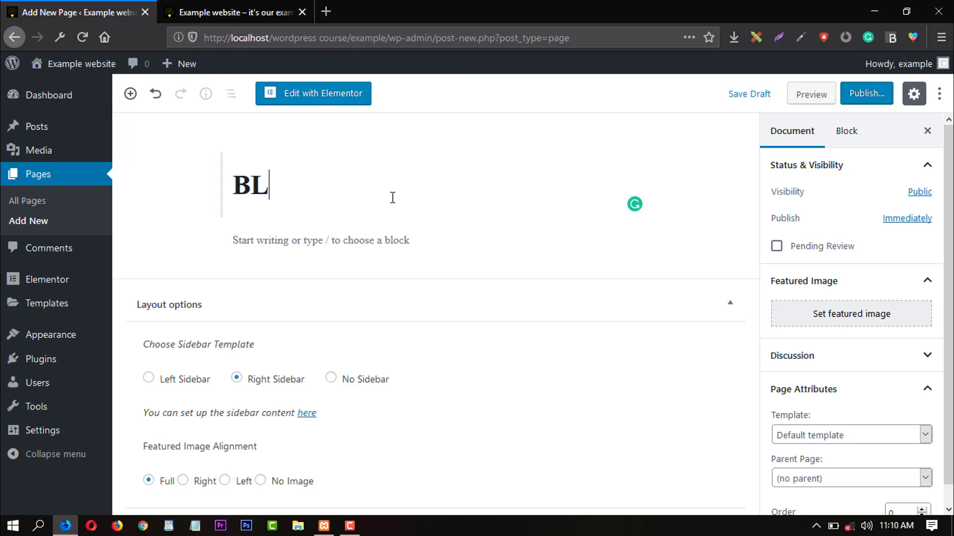
pyautogui.write('OG')
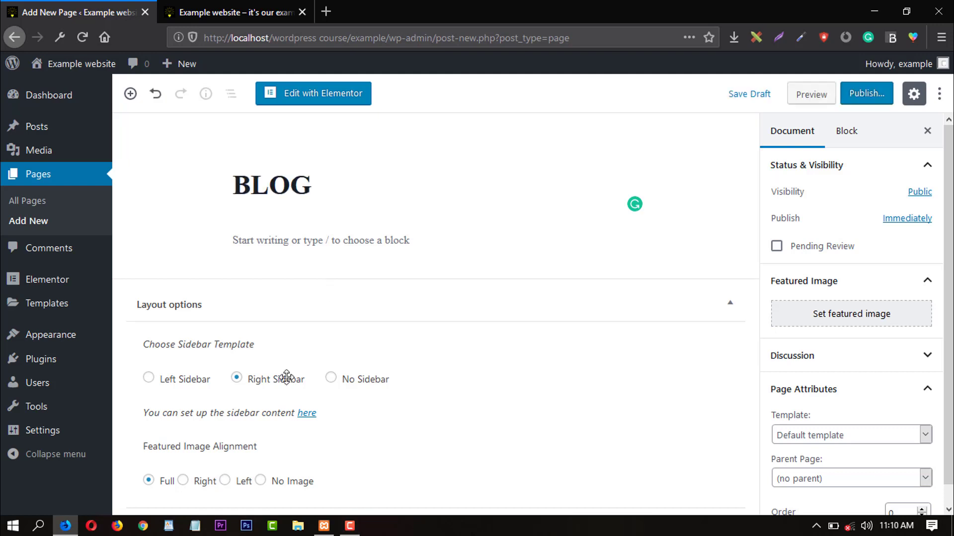
pyautogui.scroll(-1, 819, 370)
pyautogui.scroll(1, 821, 362)
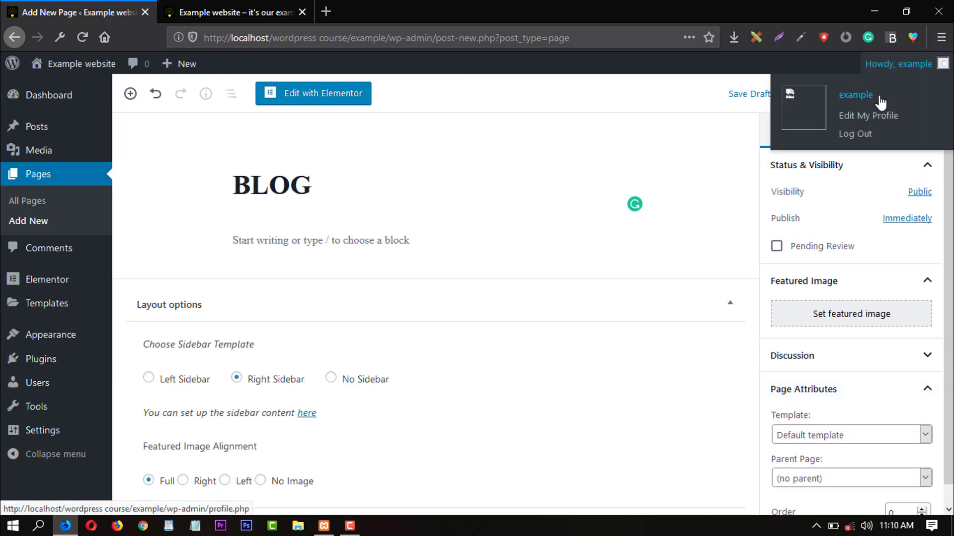
pyautogui.click(858, 99)
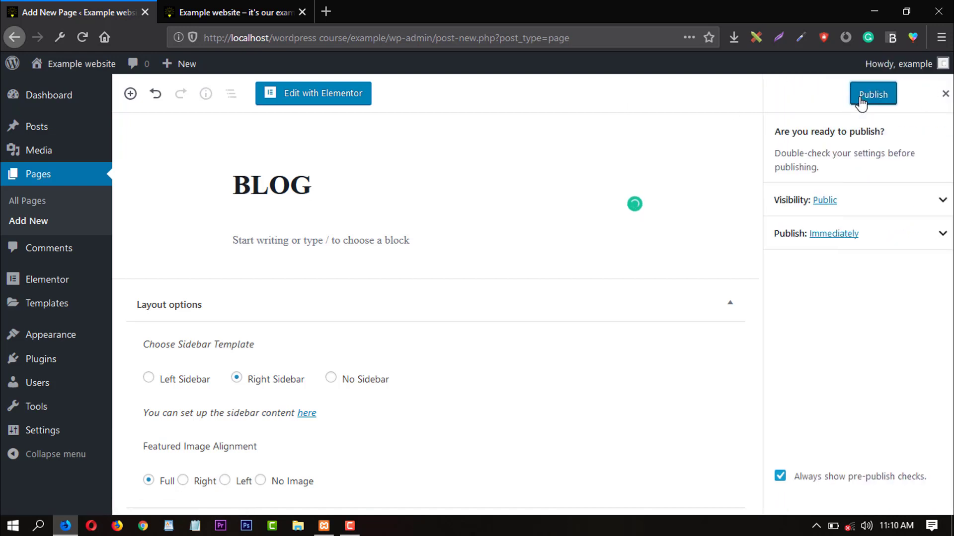
pyautogui.click(862, 99)
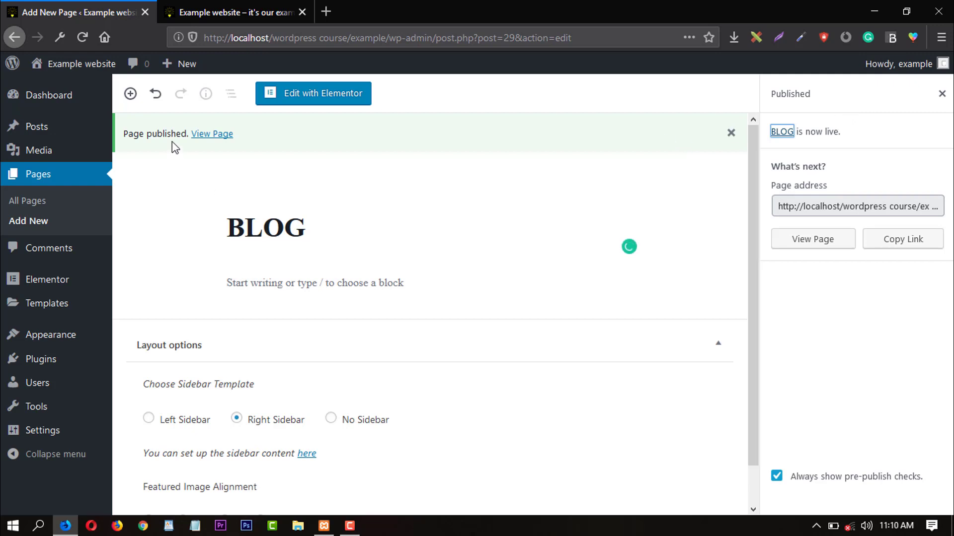
# Create a new page titled CONTACT and publish it
pyautogui.click(49, 223)
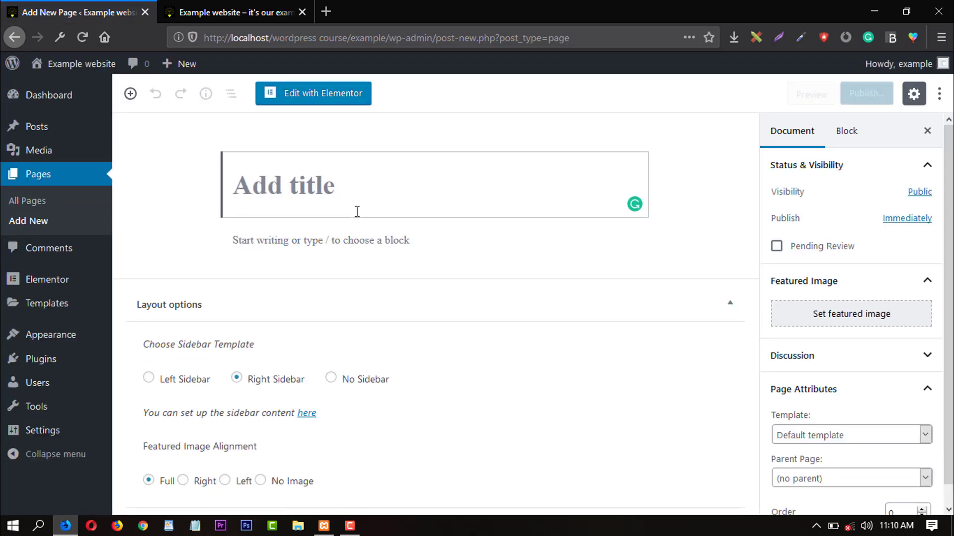
pyautogui.write('CONTACT')
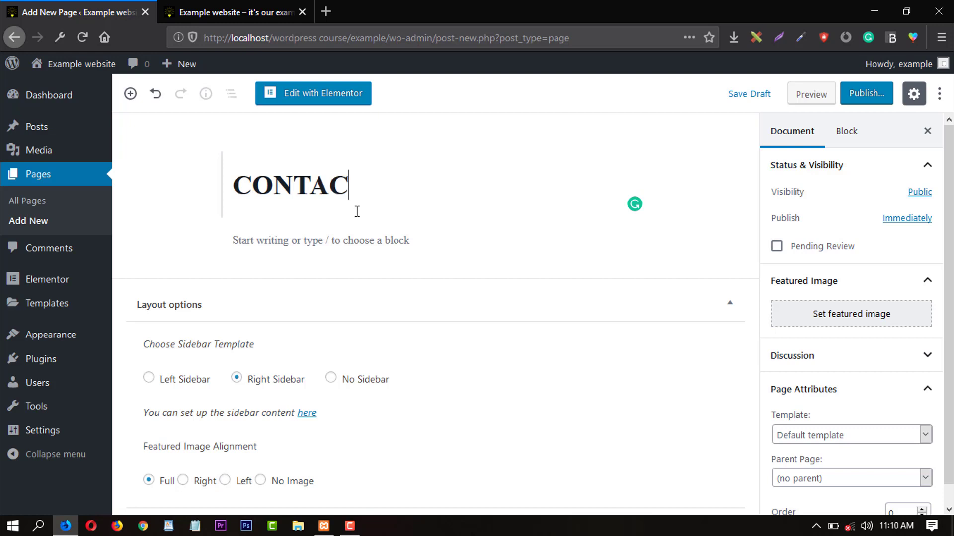
pyautogui.click(865, 92)
pyautogui.click(865, 93)
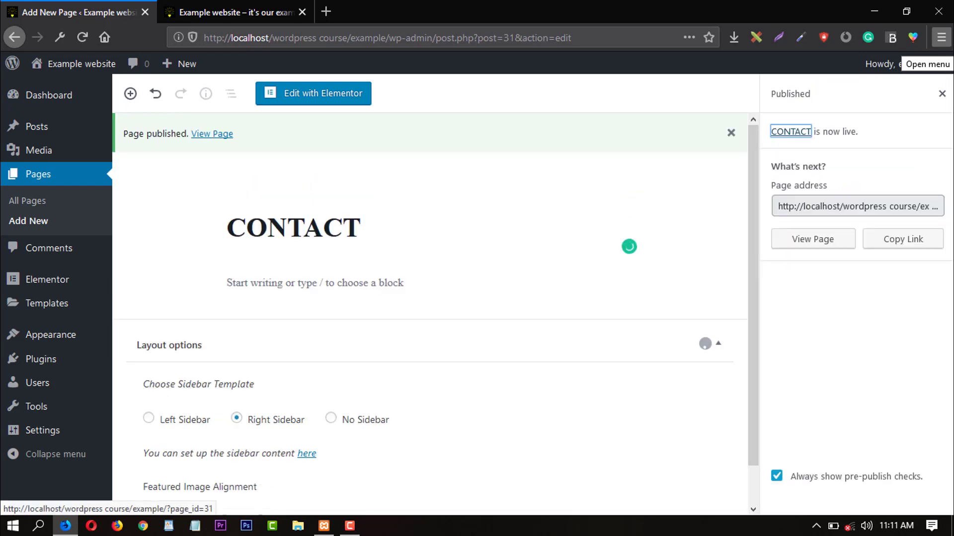
pyautogui.scroll(-2, 568, 180)
pyautogui.scroll(2, 366, 349)
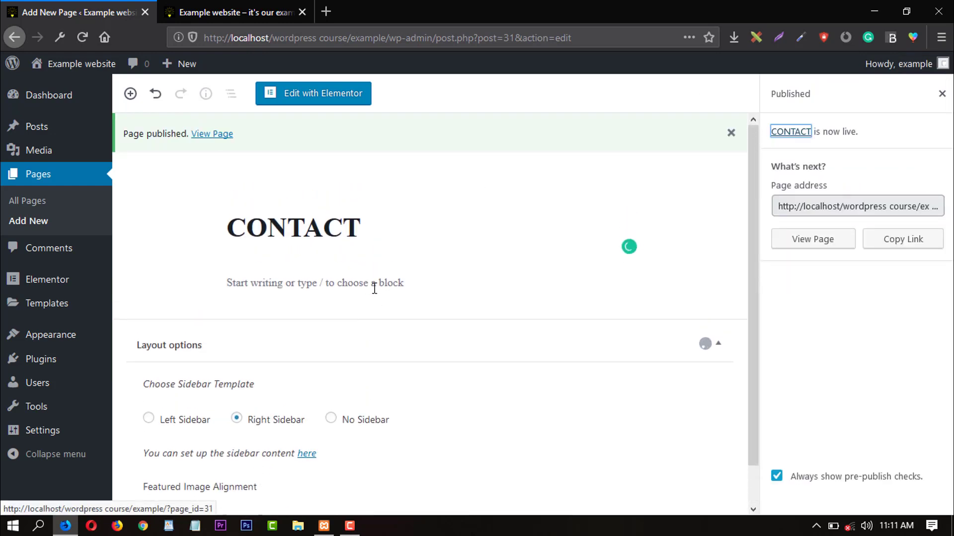
# Review the list of all pages, and reload the live site to check its navigation menu
pyautogui.click(35, 203)
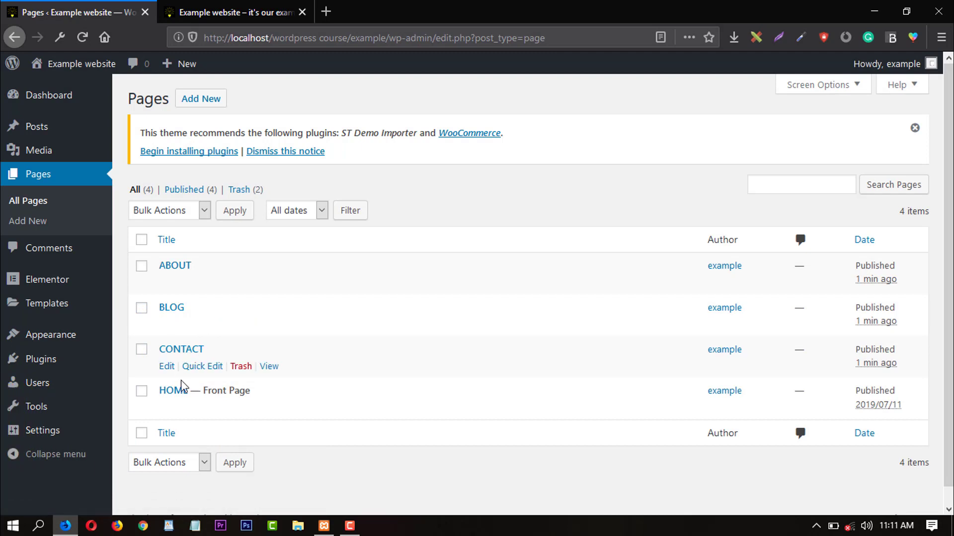
pyautogui.hotkey('ctrl', 'Tab')
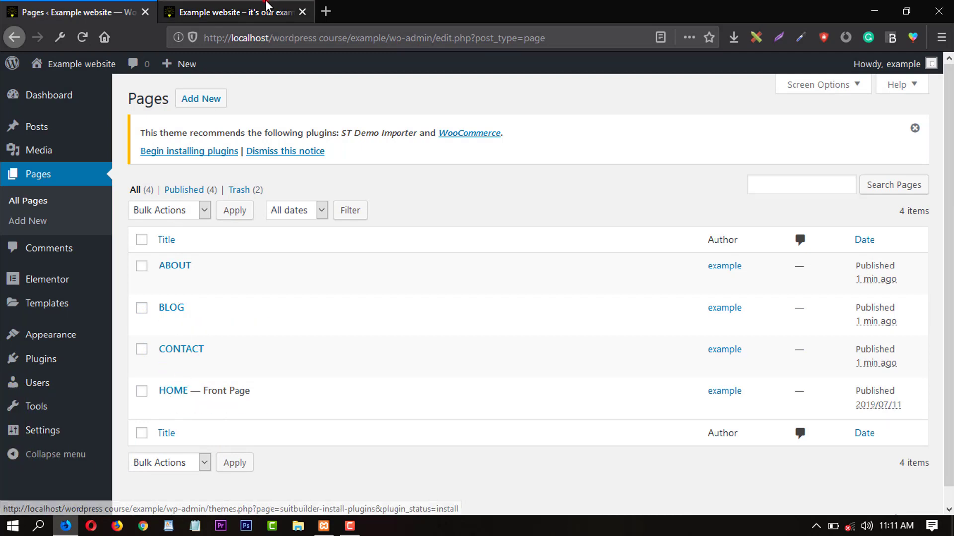
pyautogui.click(81, 37)
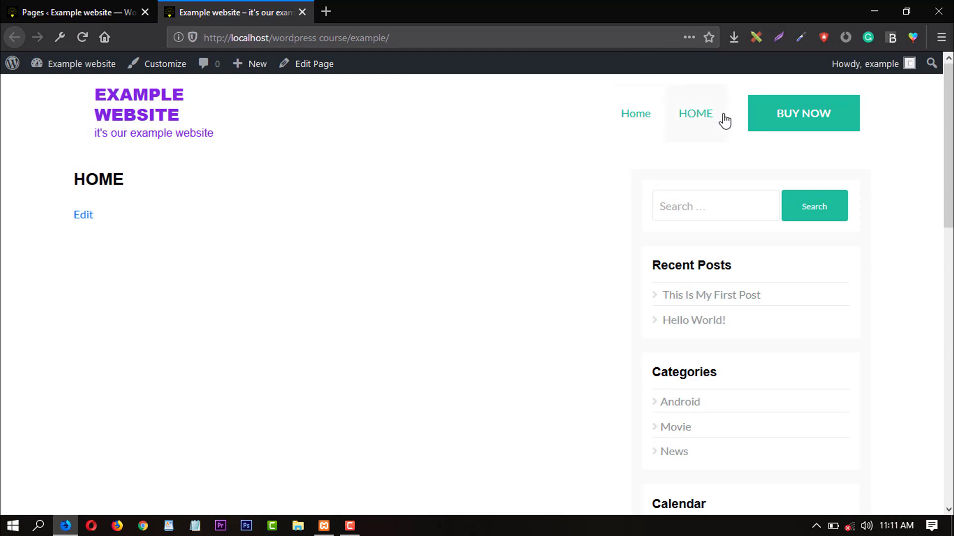
# Open the site's menu editor from the dashboard and remove the Home custom link from the main menu
pyautogui.click(60, 12)
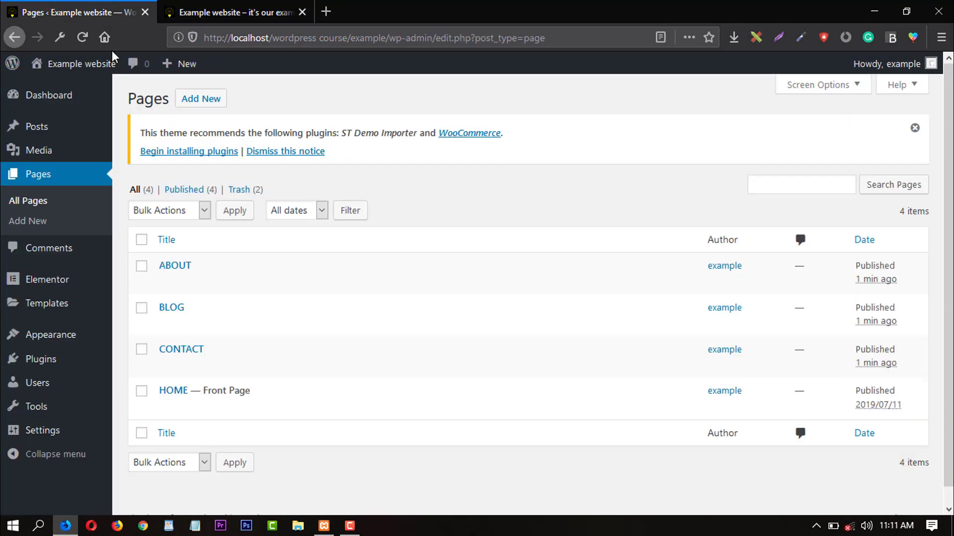
pyautogui.moveTo(152, 275)
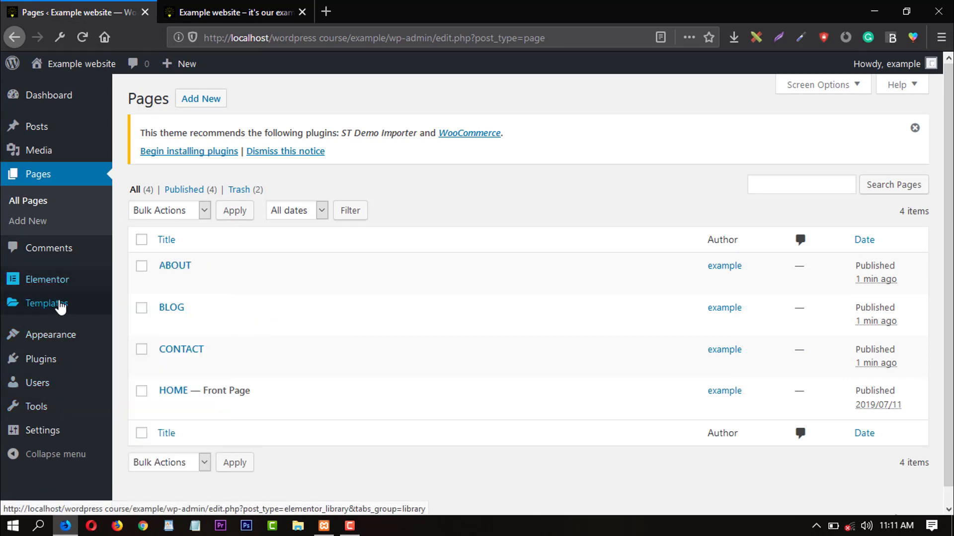
pyautogui.moveTo(48, 343)
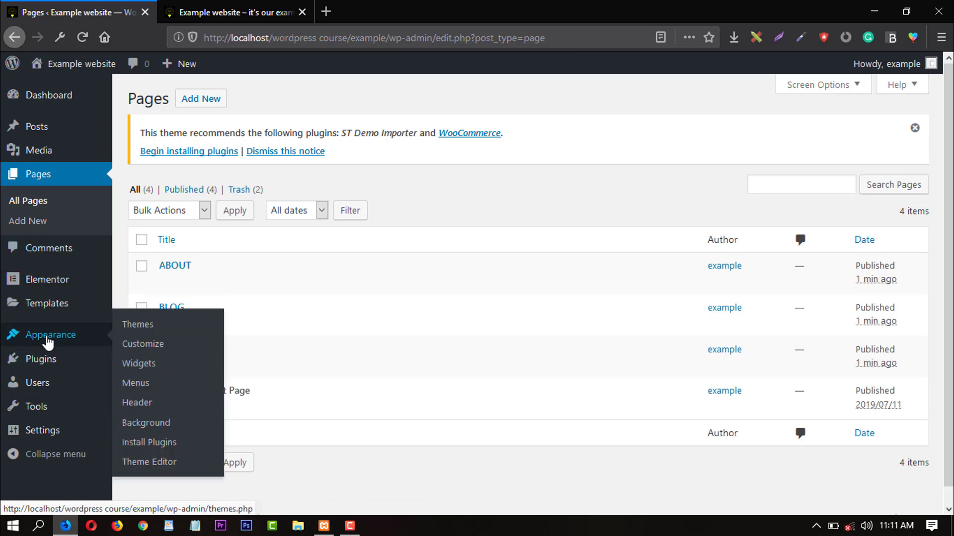
pyautogui.click(151, 389)
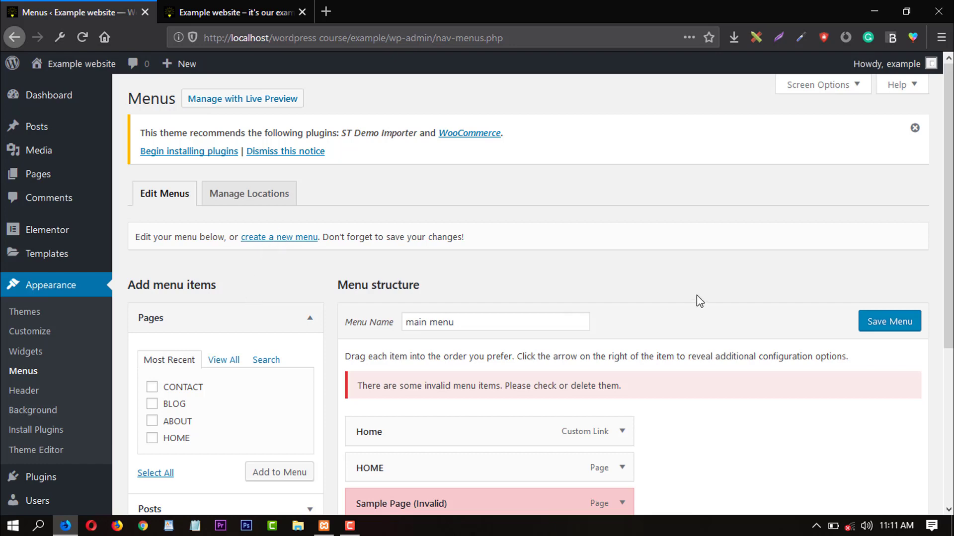
pyautogui.scroll(-4, 696, 295)
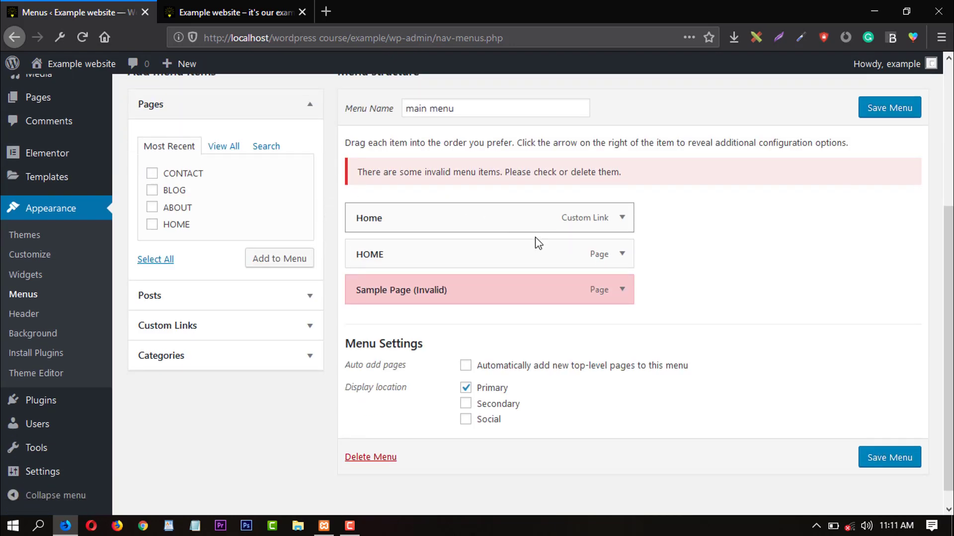
pyautogui.tripleClick(477, 107)
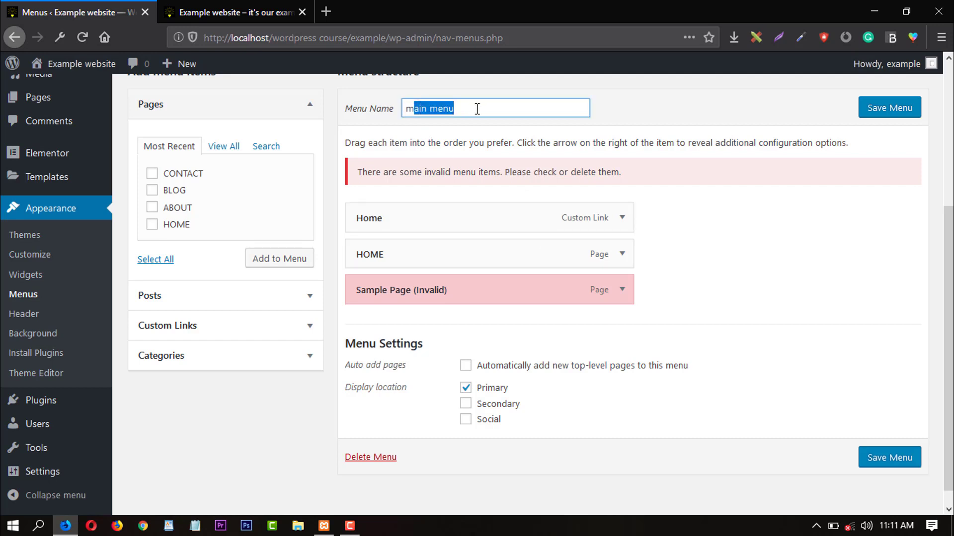
pyautogui.click(477, 109)
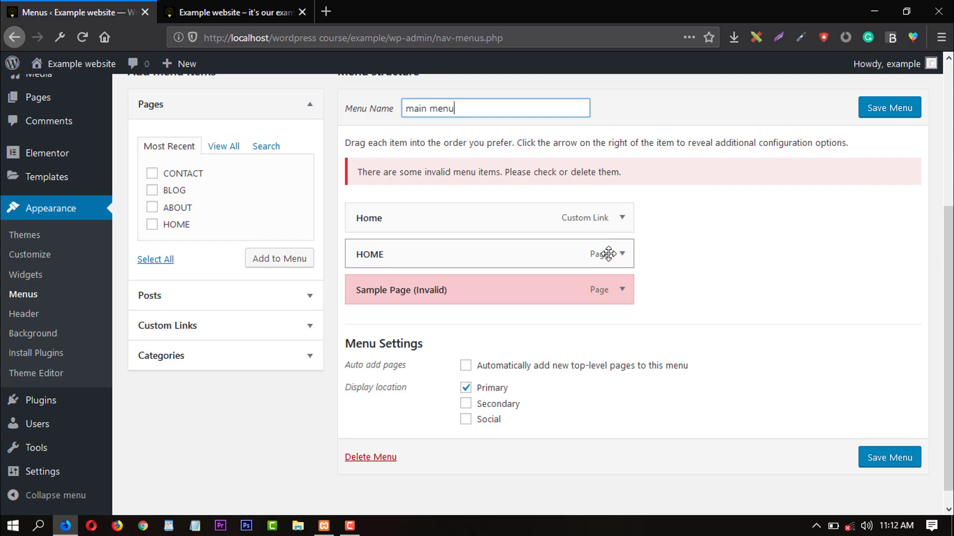
pyautogui.click(622, 217)
pyautogui.click(359, 354)
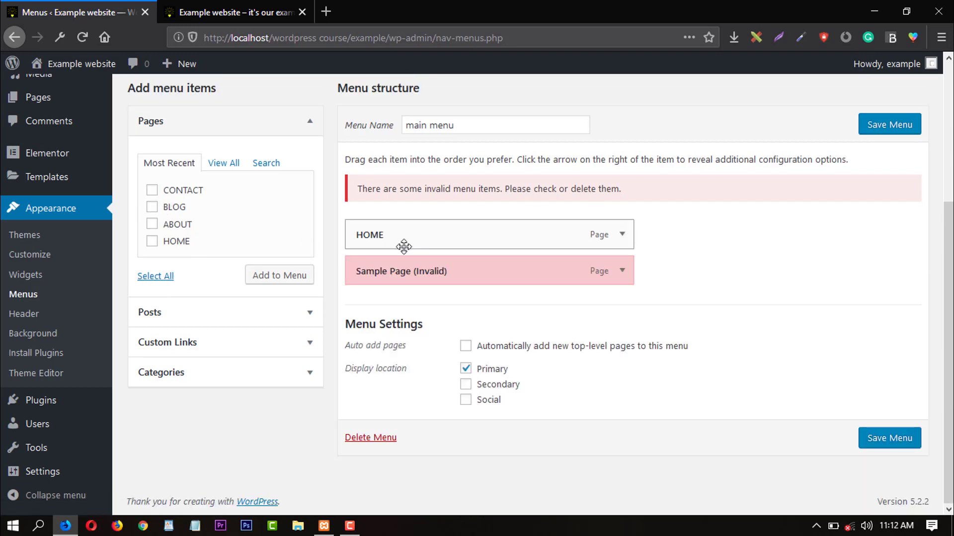
# Add the ABOUT, BLOG and CONTACT pages to the main menu
pyautogui.click(151, 224)
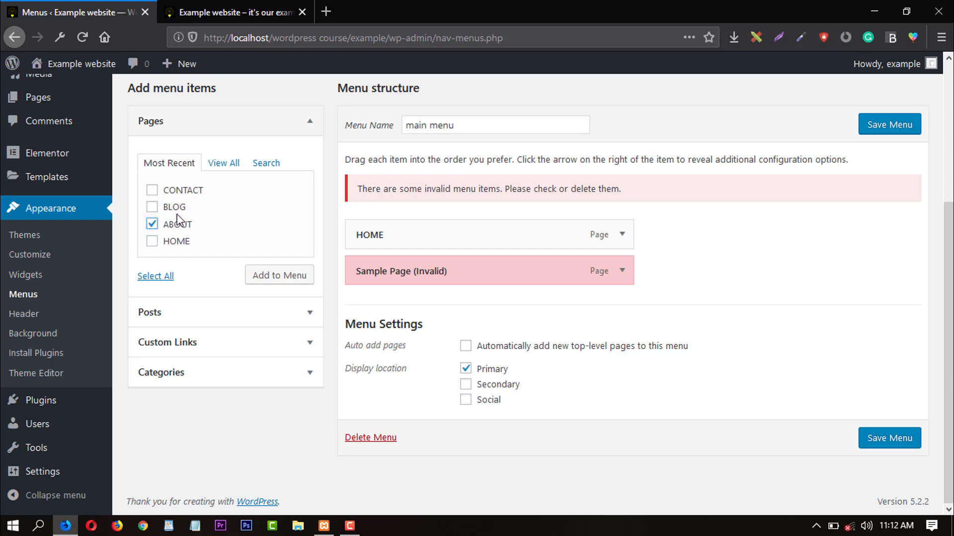
pyautogui.click(152, 207)
pyautogui.click(152, 191)
pyautogui.click(287, 280)
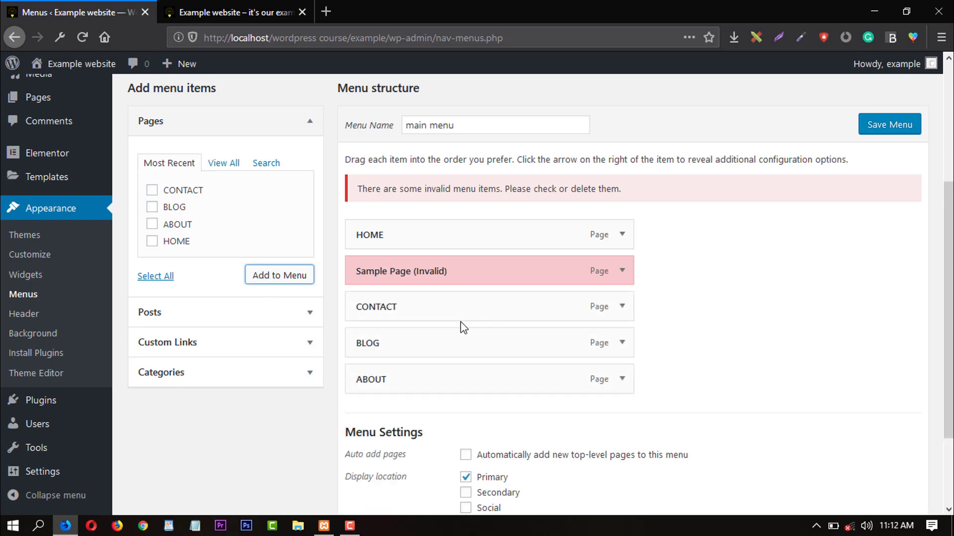
# Remove the invalid Sample Page item from the main menu and save the menu
pyautogui.click(622, 271)
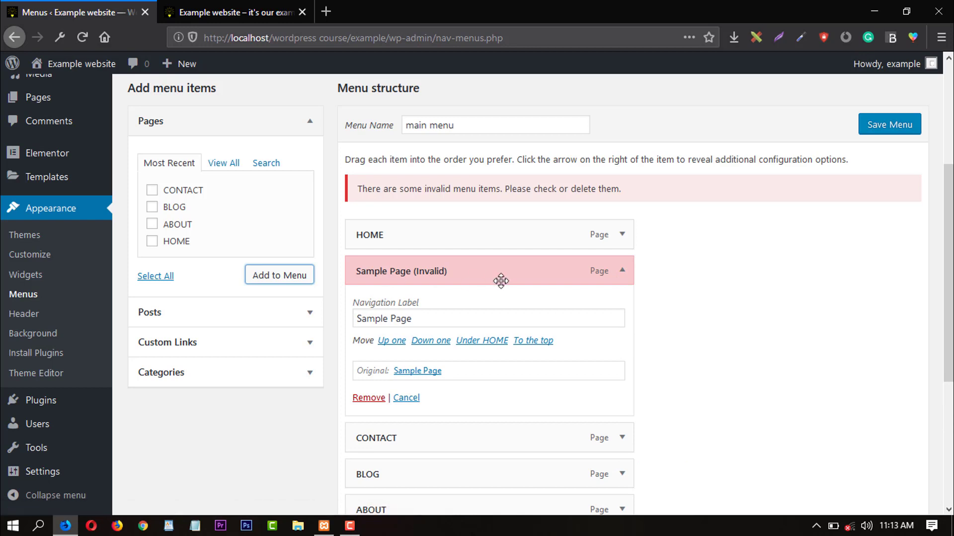
pyautogui.click(369, 398)
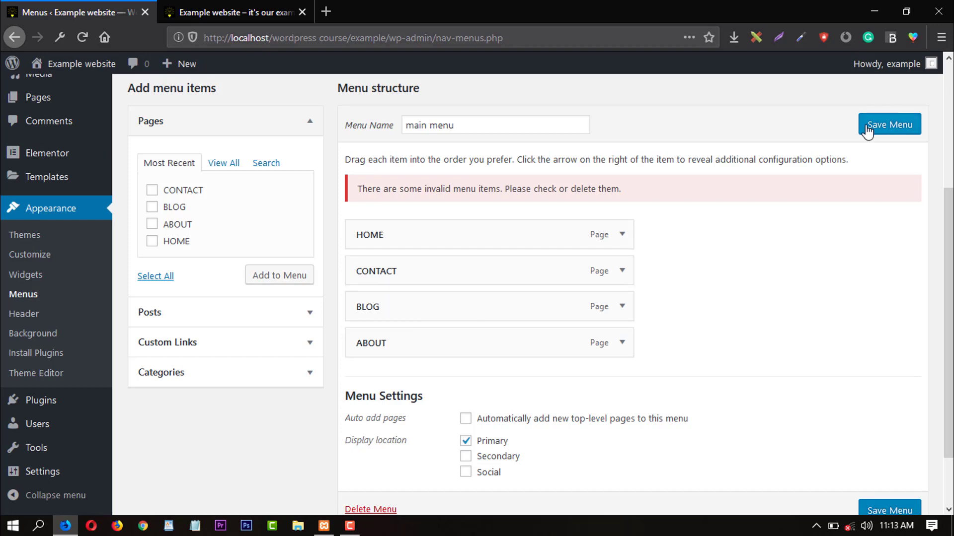
pyautogui.click(893, 130)
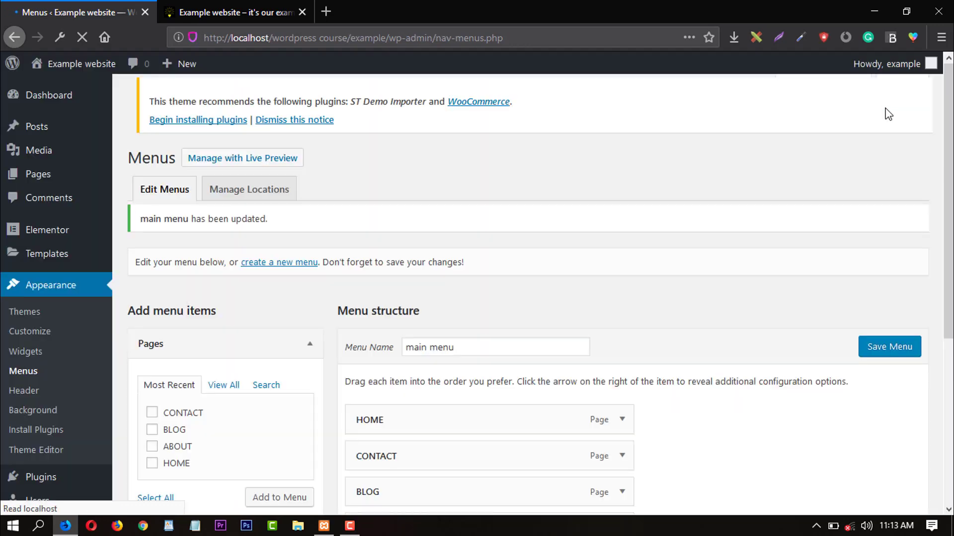
# Reload the live site to check the updated navigation, and look through its BLOG page
pyautogui.click(233, 12)
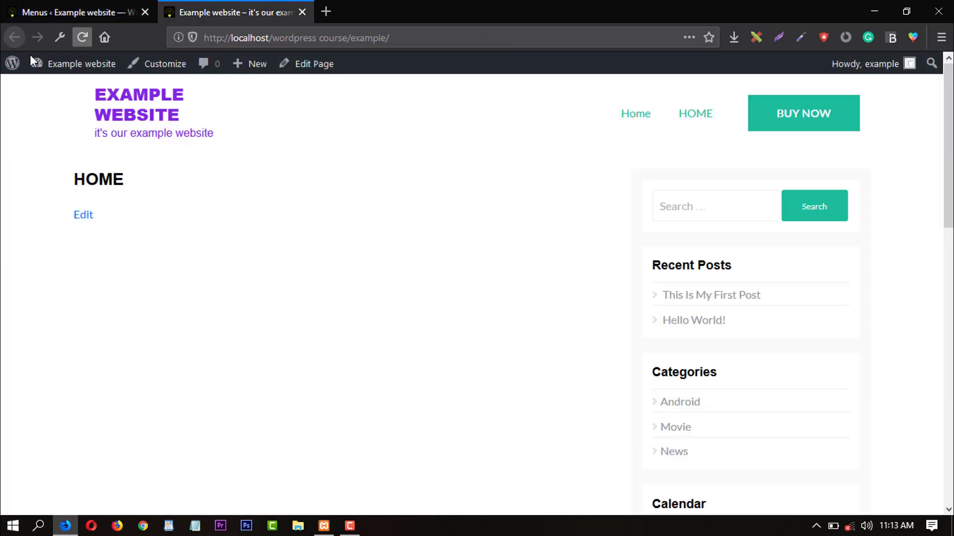
pyautogui.click(88, 37)
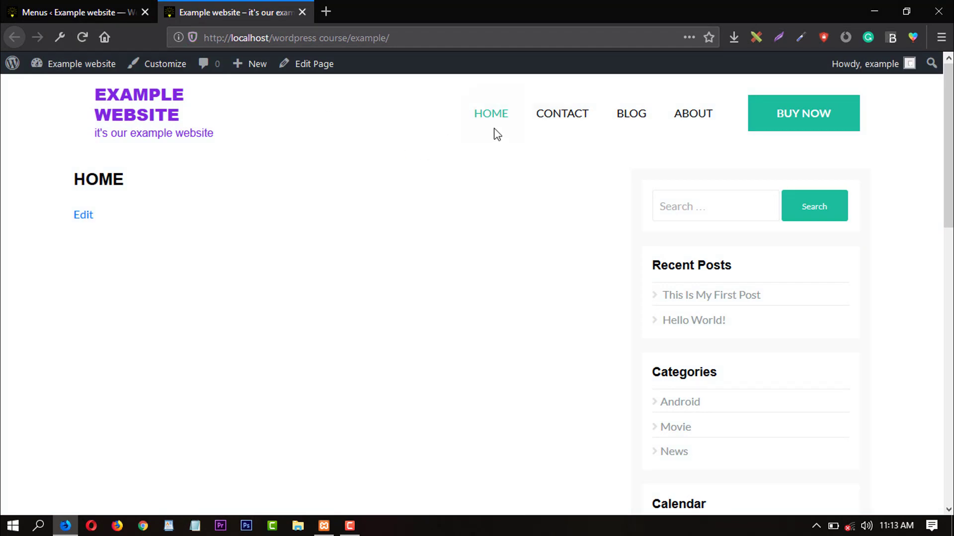
pyautogui.click(641, 122)
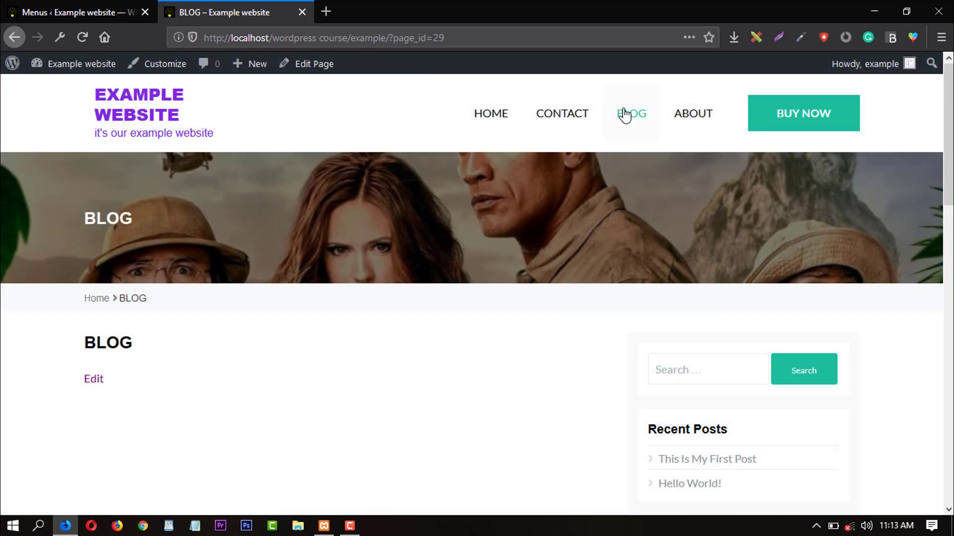
pyautogui.scroll(-7, 485, 326)
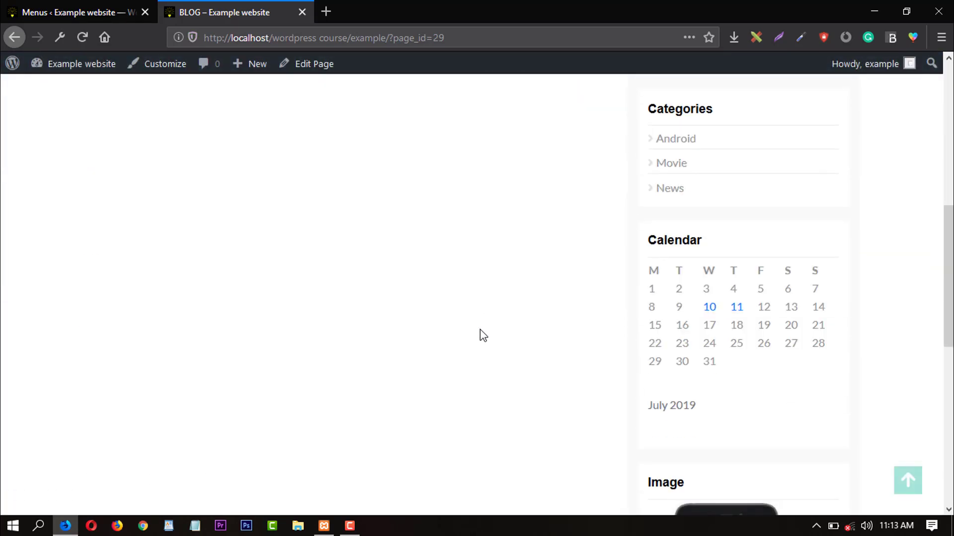
pyautogui.scroll(8, 480, 329)
# In the dashboard's Reading Settings, keep HOME as the homepage, set the posts page to BLOG and save the changes
pyautogui.click(100, 7)
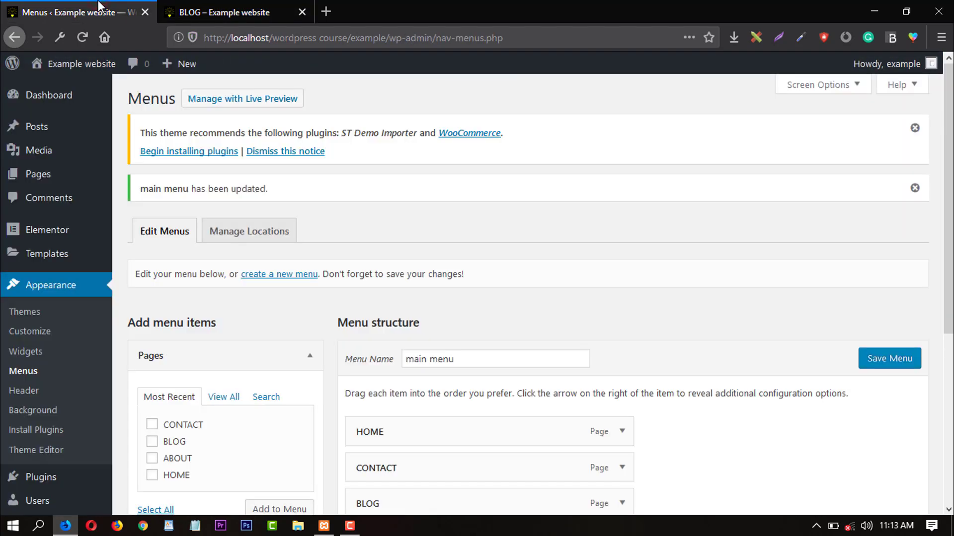
pyautogui.scroll(-5, 49, 437)
pyautogui.moveTo(63, 481)
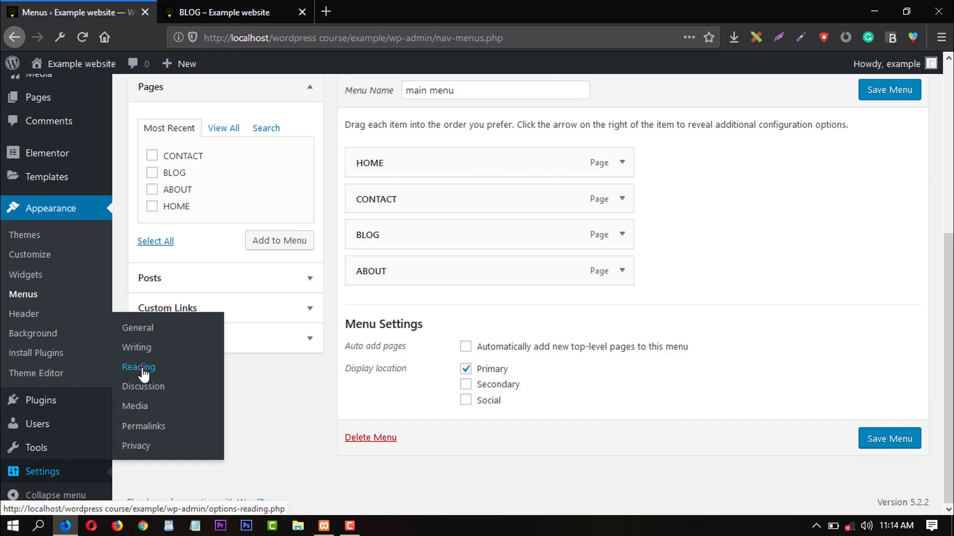
pyautogui.click(152, 368)
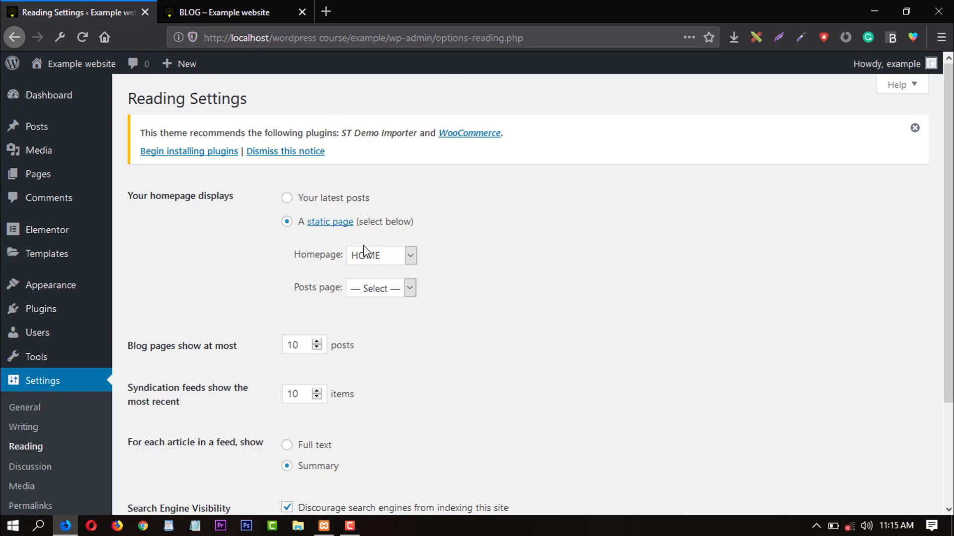
pyautogui.click(390, 259)
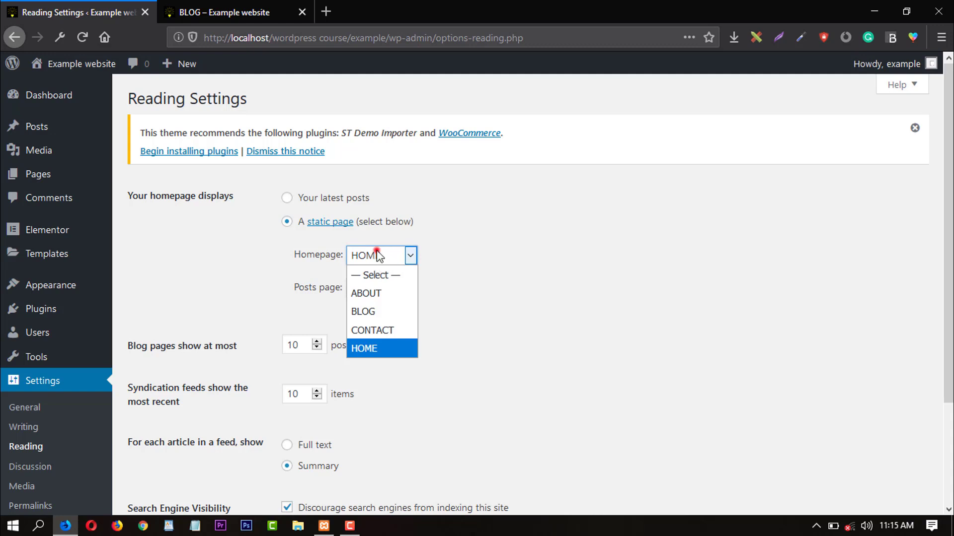
pyautogui.click(379, 256)
pyautogui.click(398, 291)
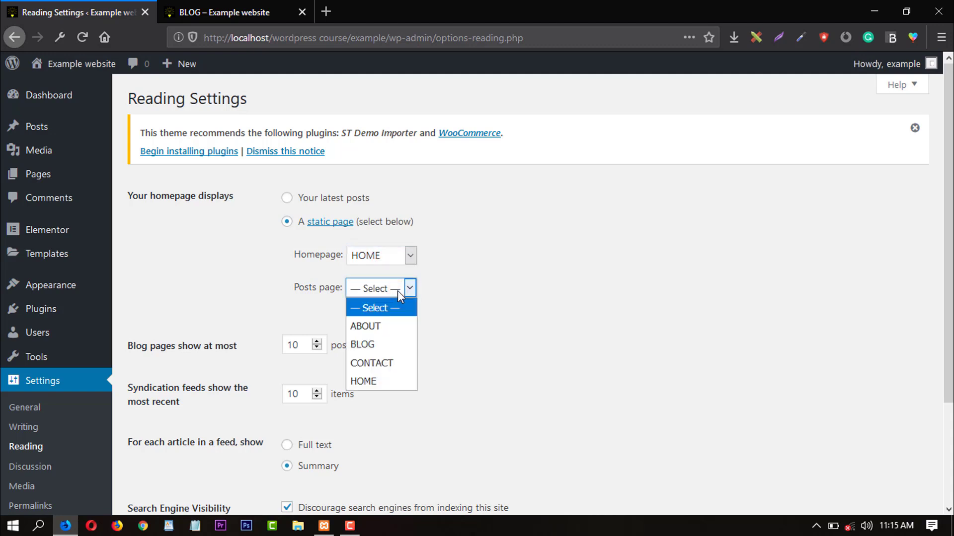
pyautogui.click(368, 347)
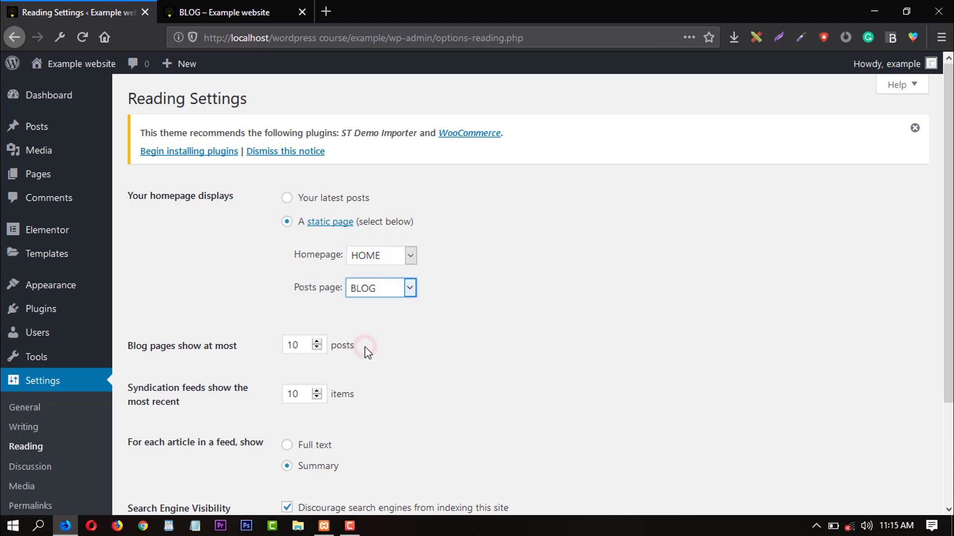
pyautogui.click(377, 291)
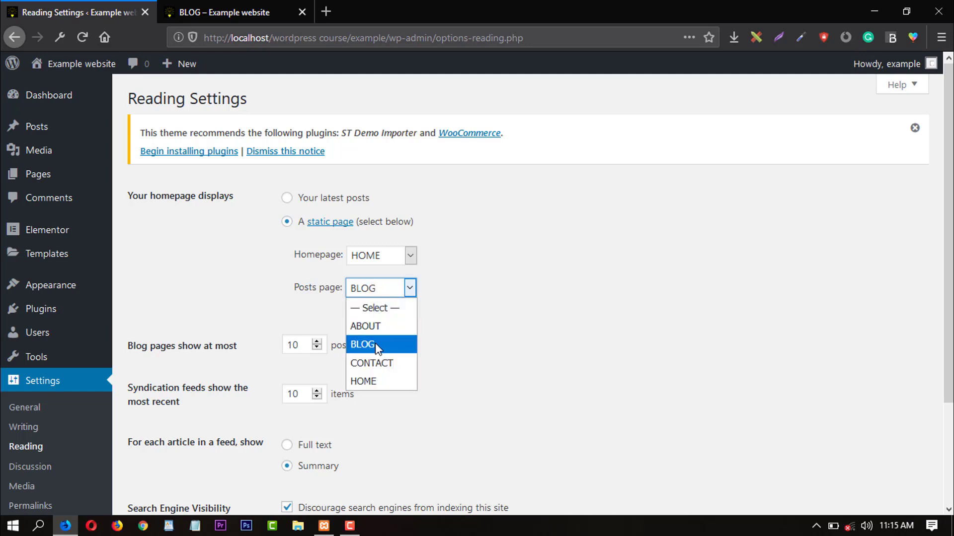
pyautogui.click(379, 345)
pyautogui.scroll(-2, 431, 357)
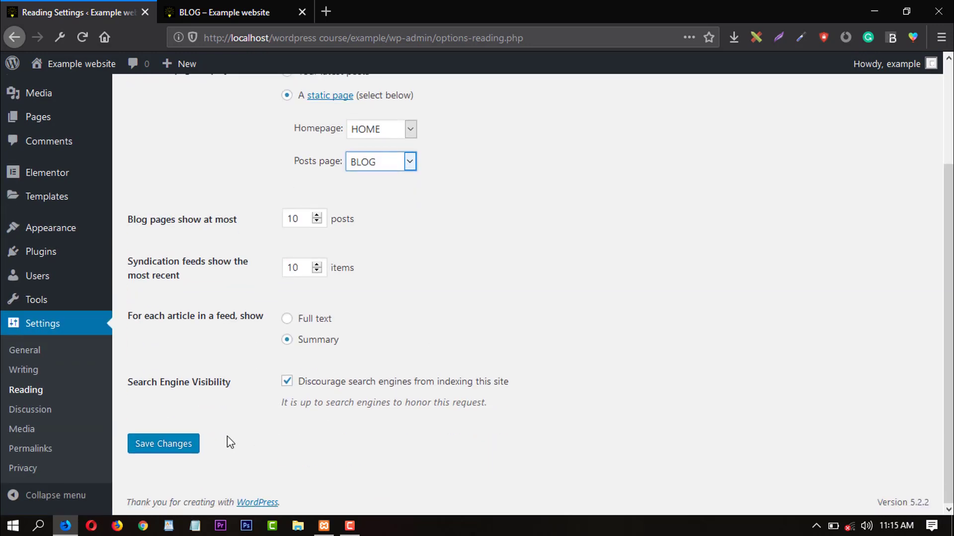
pyautogui.click(185, 442)
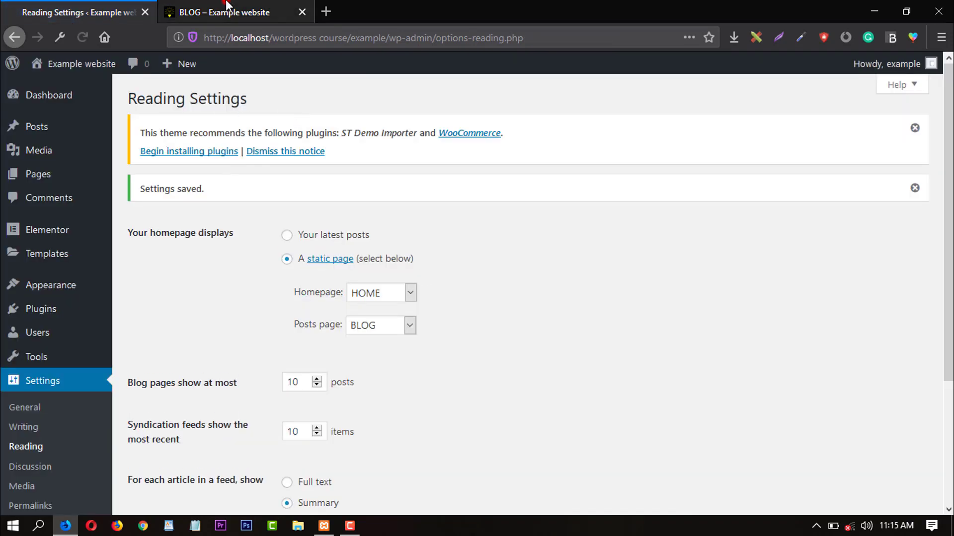
# Reload the live BLOG page and look through the posts on it
pyautogui.click(219, 12)
pyautogui.click(83, 37)
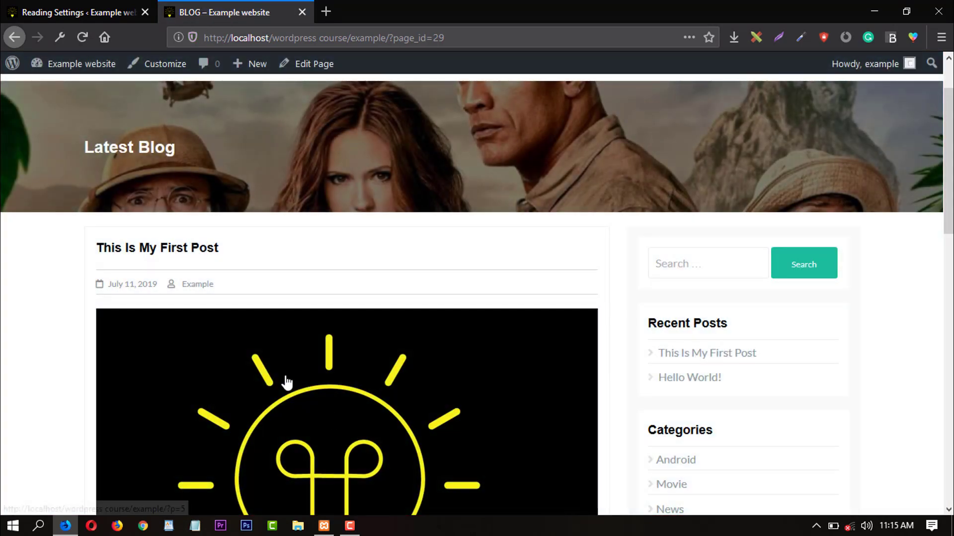
pyautogui.scroll(-3, 375, 374)
pyautogui.scroll(-2, 375, 374)
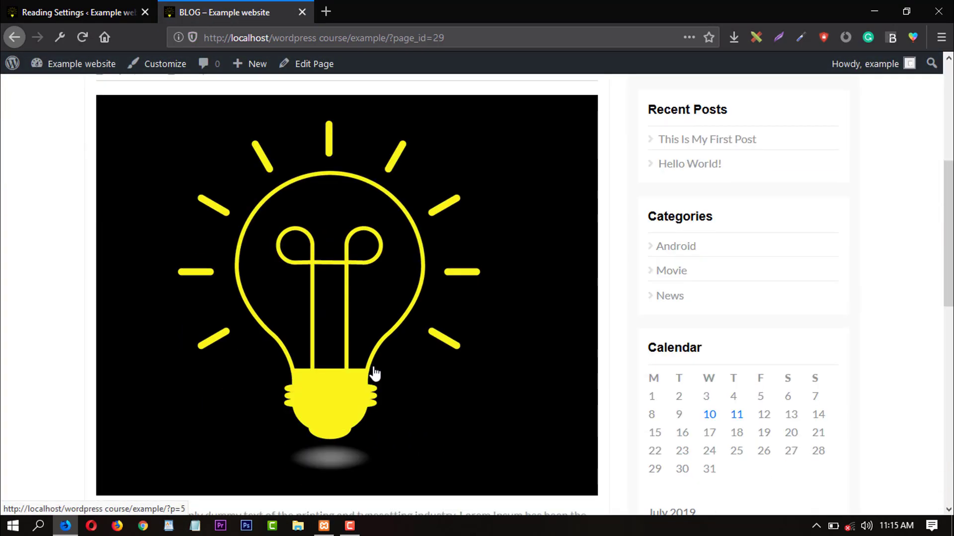
# Look through the BLOG page down to its footer and open the full version of the post "This is my first Post"
pyautogui.scroll(-12, 373, 373)
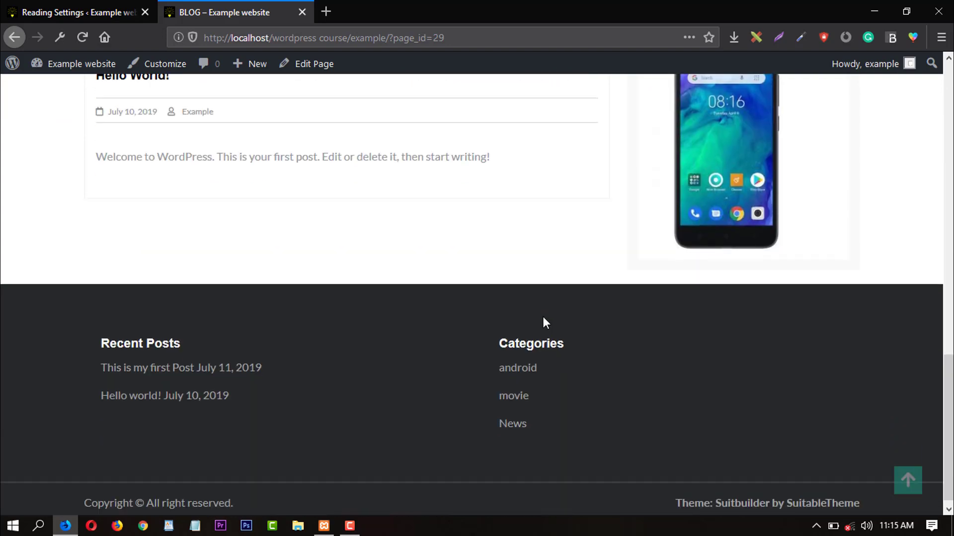
pyautogui.scroll(4, 290, 248)
pyautogui.scroll(6, 290, 249)
pyautogui.scroll(-3, 335, 298)
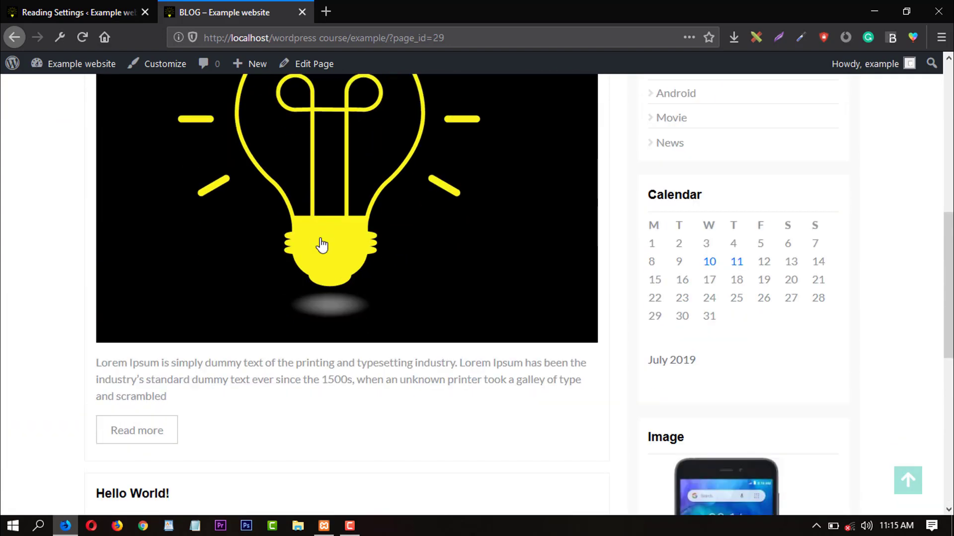
pyautogui.scroll(2, 318, 226)
pyautogui.click(128, 431)
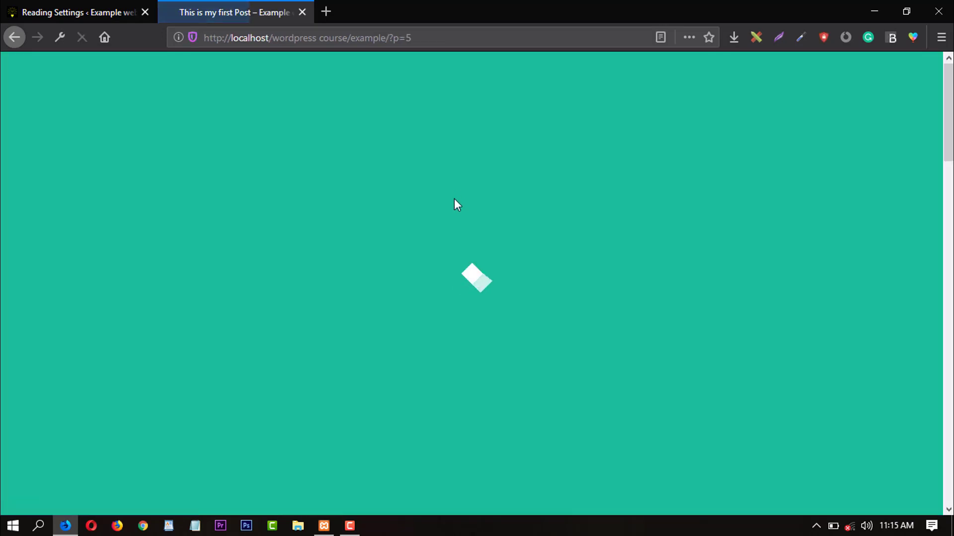
# Examine the opened post's images, text and Leave a Reply comment form
pyautogui.scroll(-7, 462, 193)
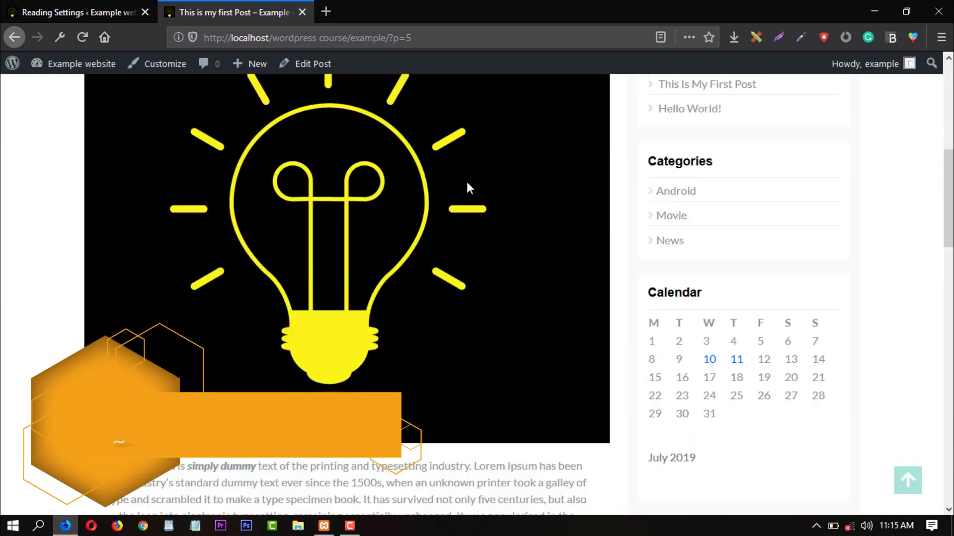
pyautogui.scroll(-8, 466, 182)
pyautogui.scroll(-10, 447, 308)
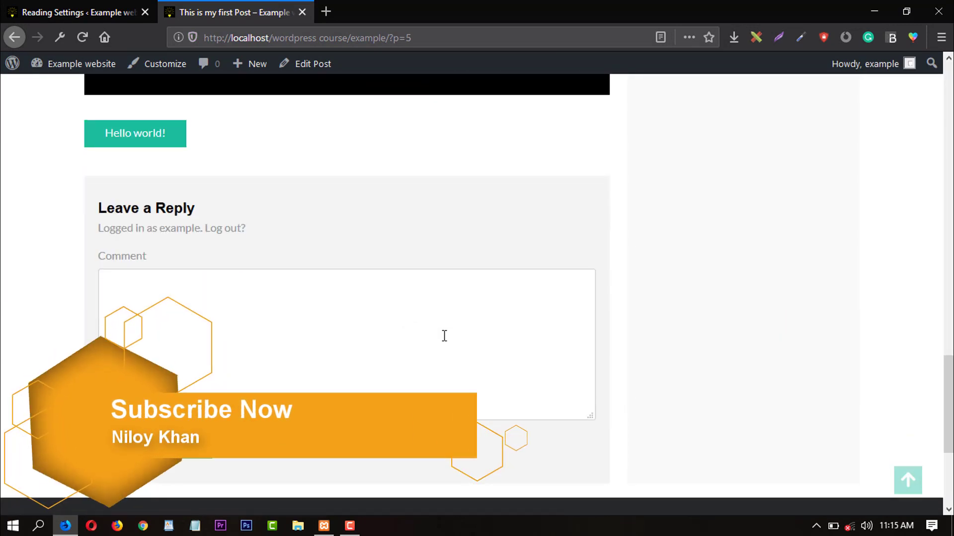
pyautogui.click(202, 354)
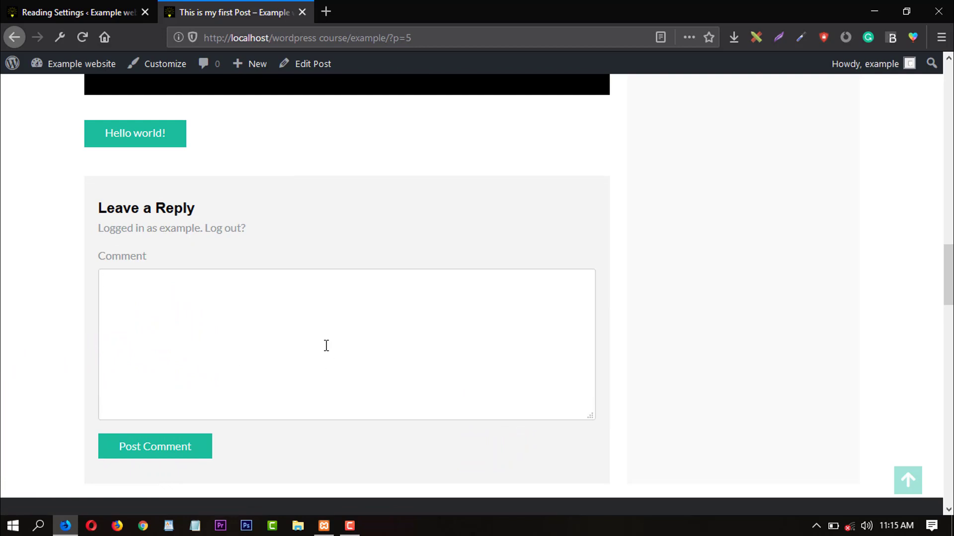
pyautogui.scroll(10, 285, 293)
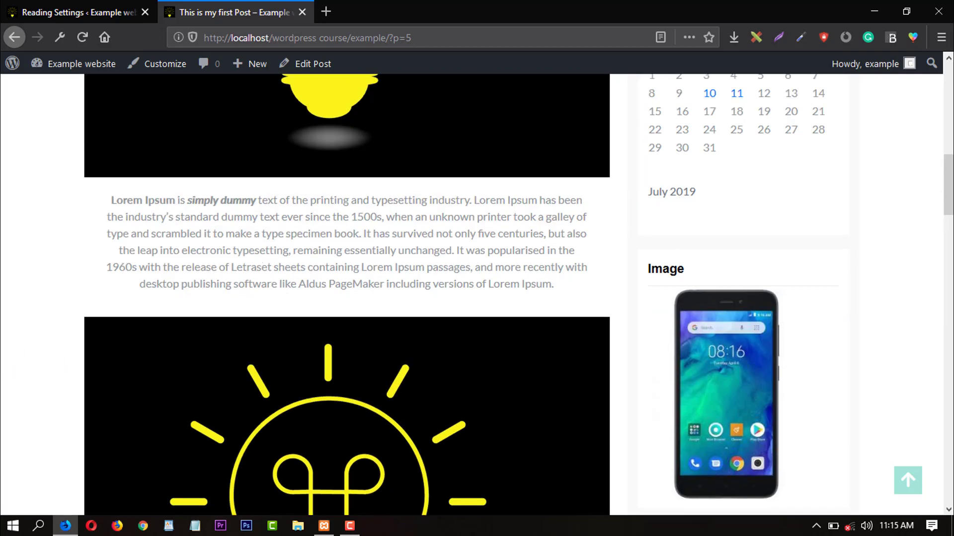
pyautogui.scroll(5, 270, 128)
# Return to the dashboard's Reading Settings and highlight part of the theme's recommended-plugins notice
pyautogui.click(86, 6)
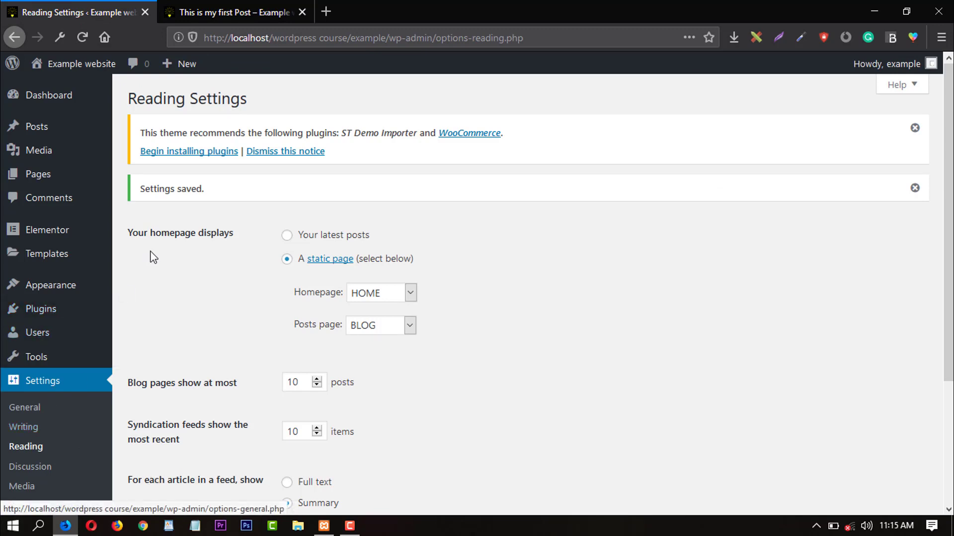
pyautogui.moveTo(79, 283)
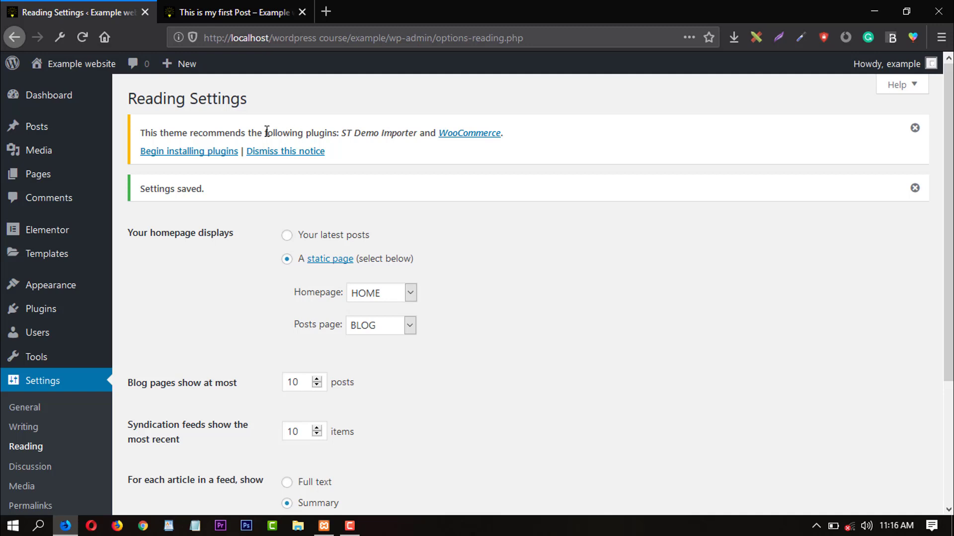
pyautogui.moveTo(266, 131); pyautogui.dragTo(326, 128)
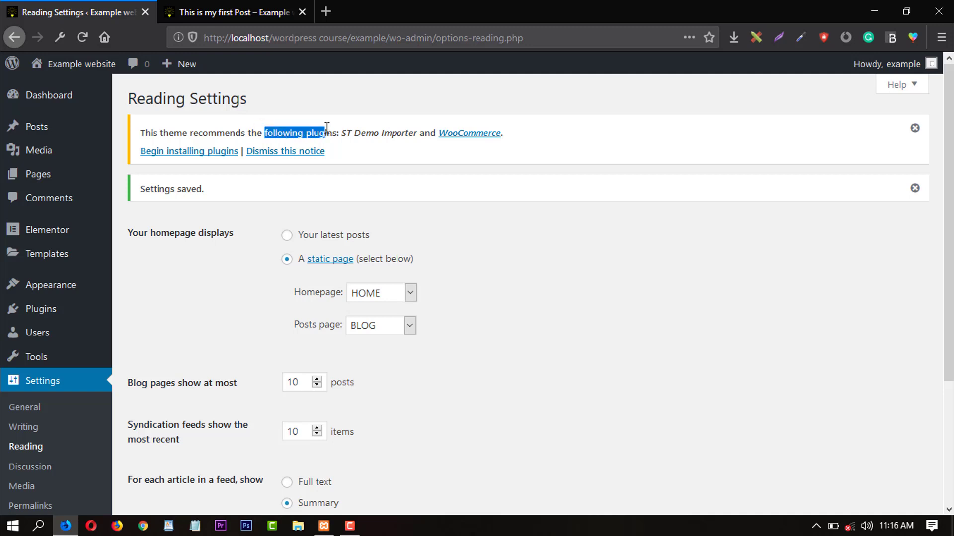